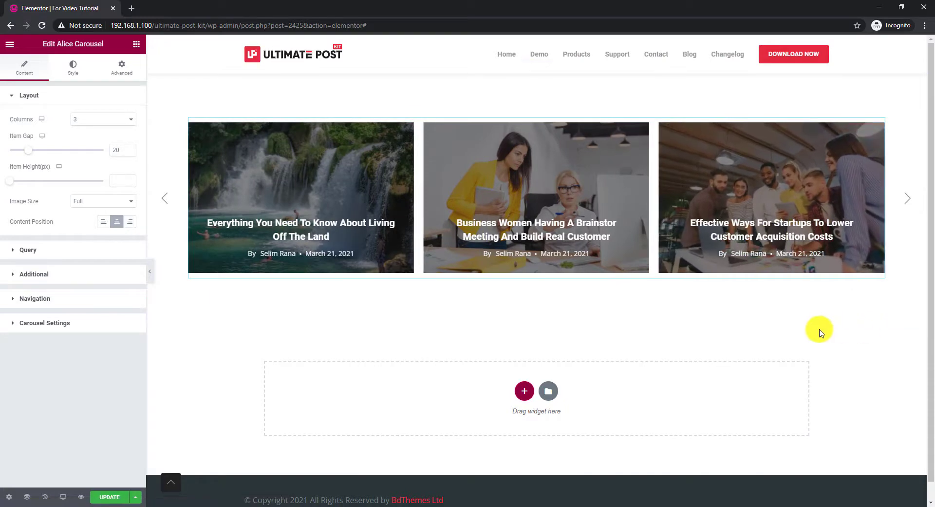
# Try 2 columns with item gap 40 and set Content Position to Right
pyautogui.click(90, 124)
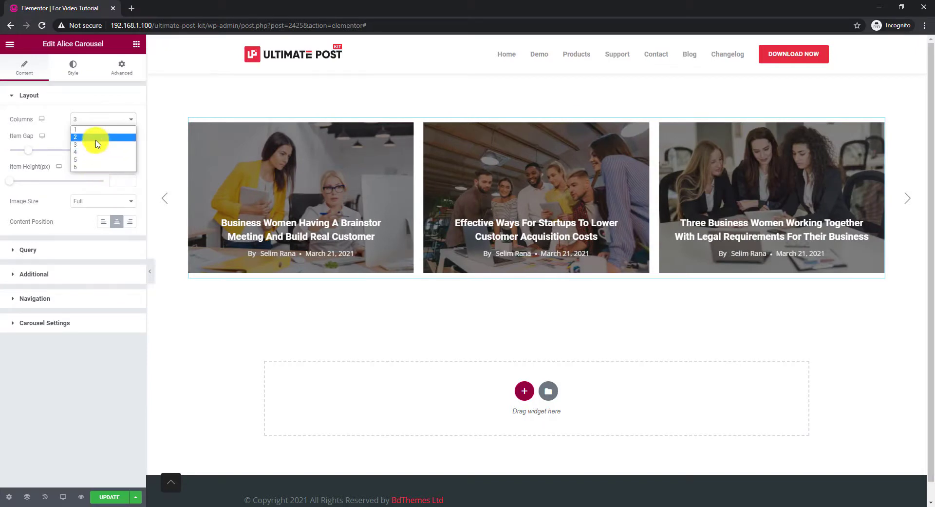
pyautogui.click(97, 138)
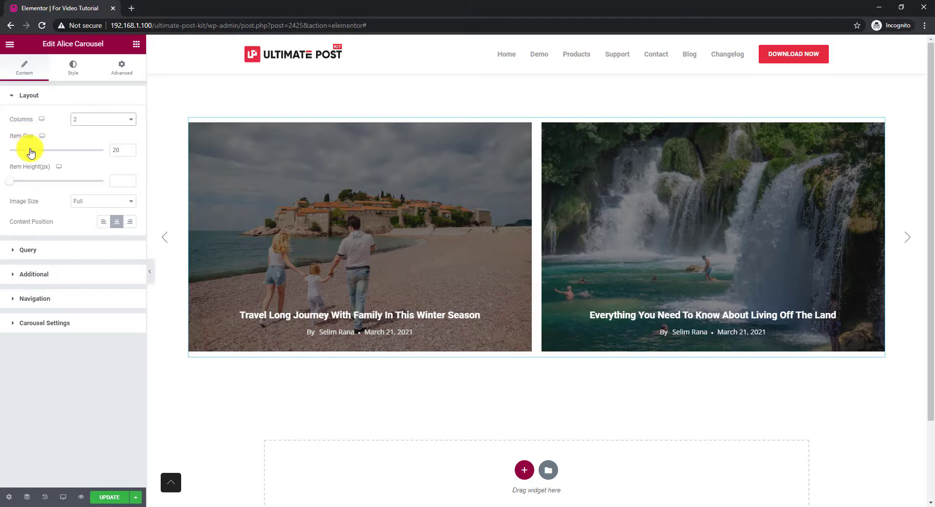
pyautogui.moveTo(30, 154); pyautogui.dragTo(46, 153)
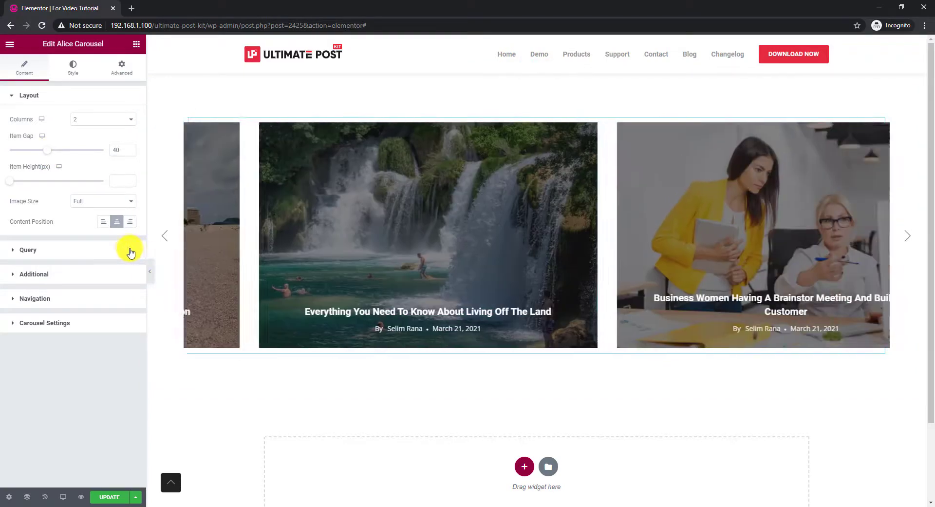
pyautogui.click(130, 223)
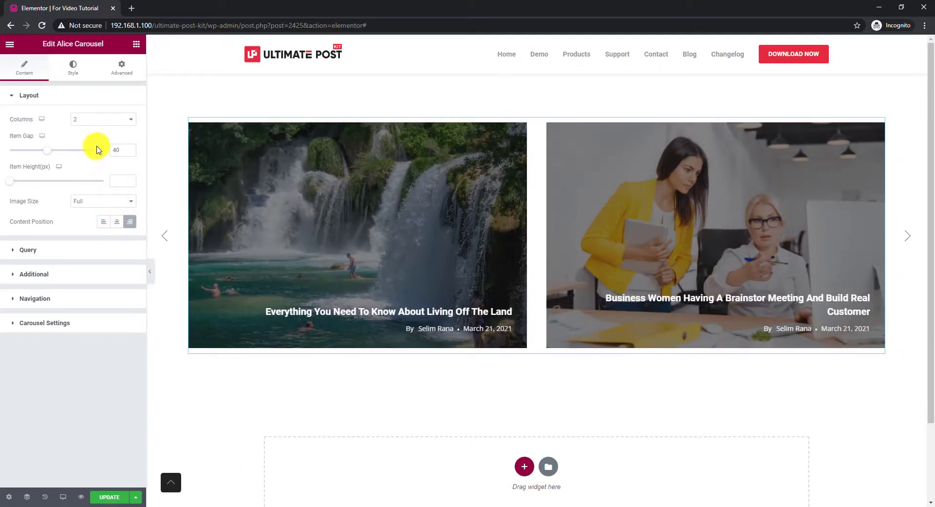
# Revert the carousel to 3 columns with item gap 20 and expand Query
pyautogui.click(98, 119)
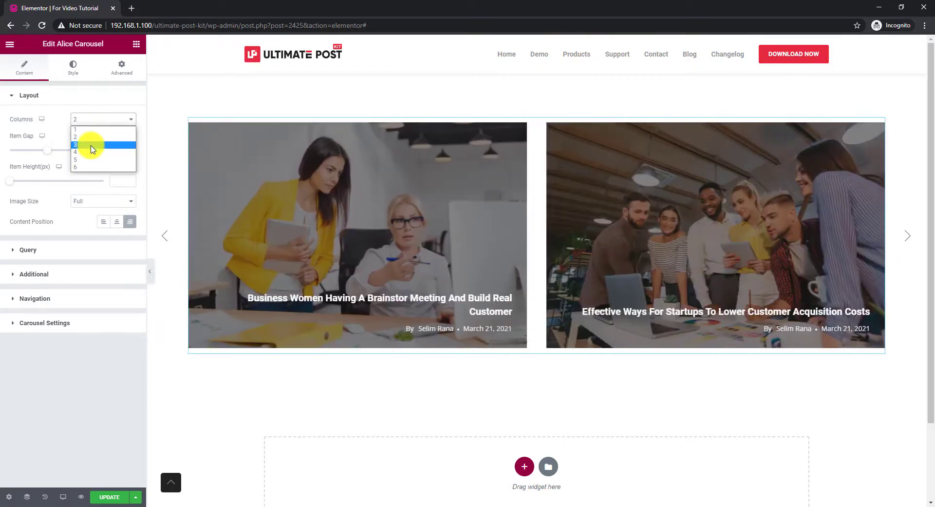
pyautogui.click(92, 145)
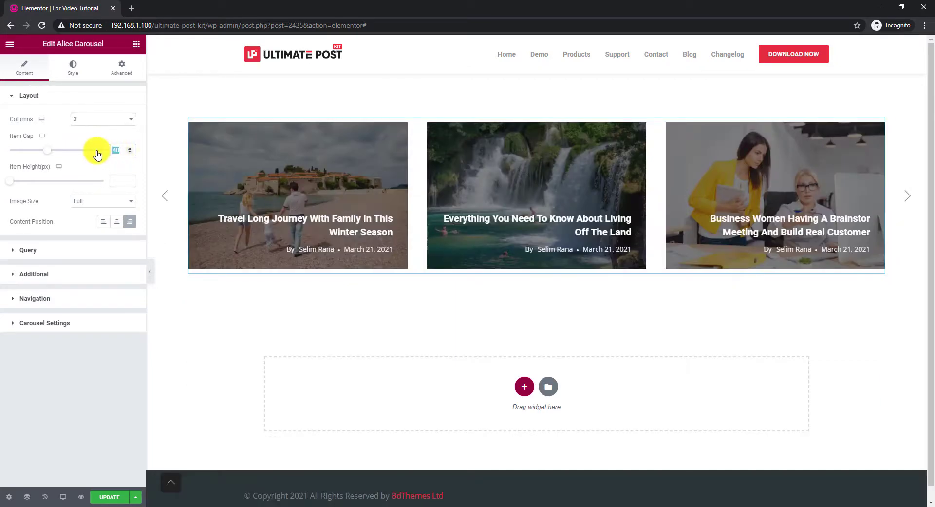
pyautogui.write('20')
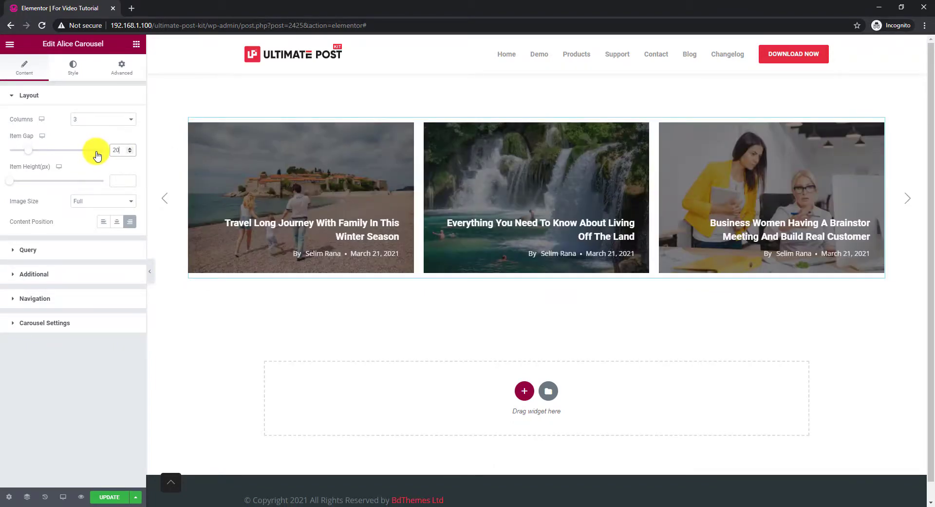
pyautogui.click(73, 254)
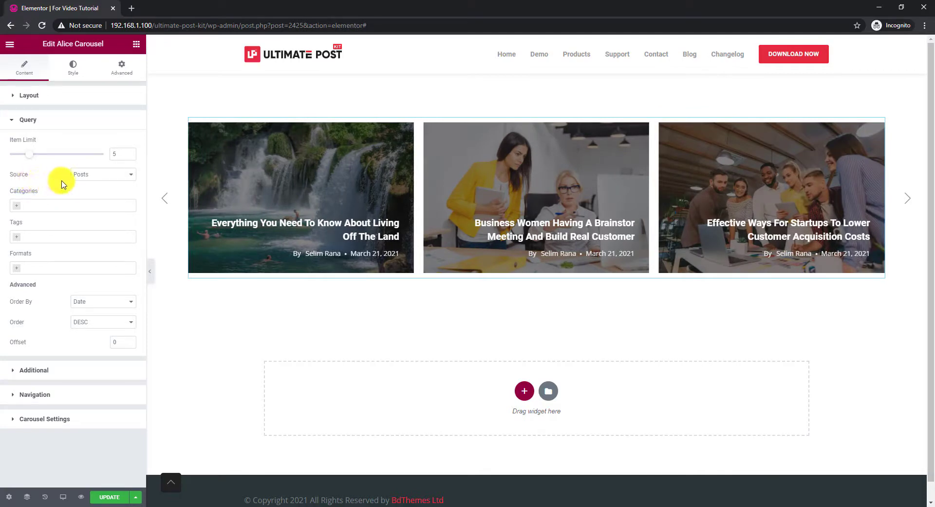
# Pick Business in the Categories field and expand the Additional section
pyautogui.click(23, 206)
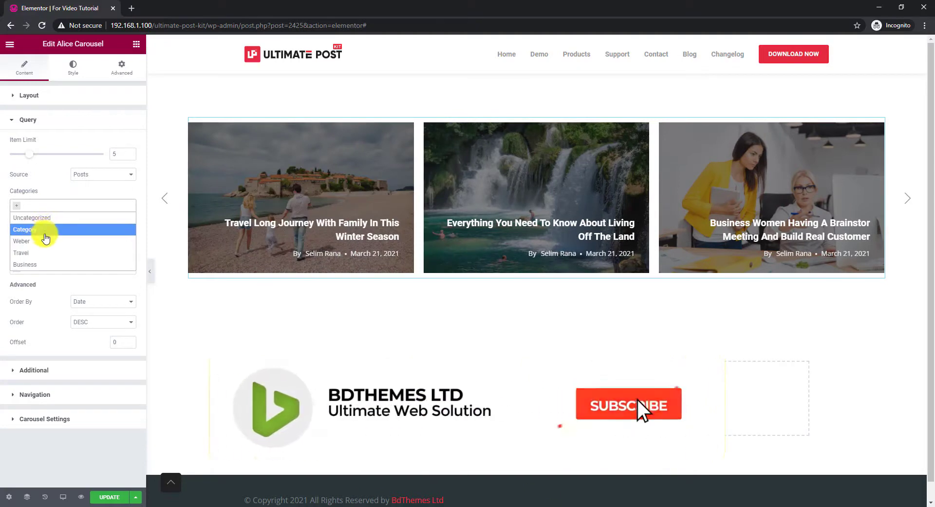
pyautogui.click(40, 267)
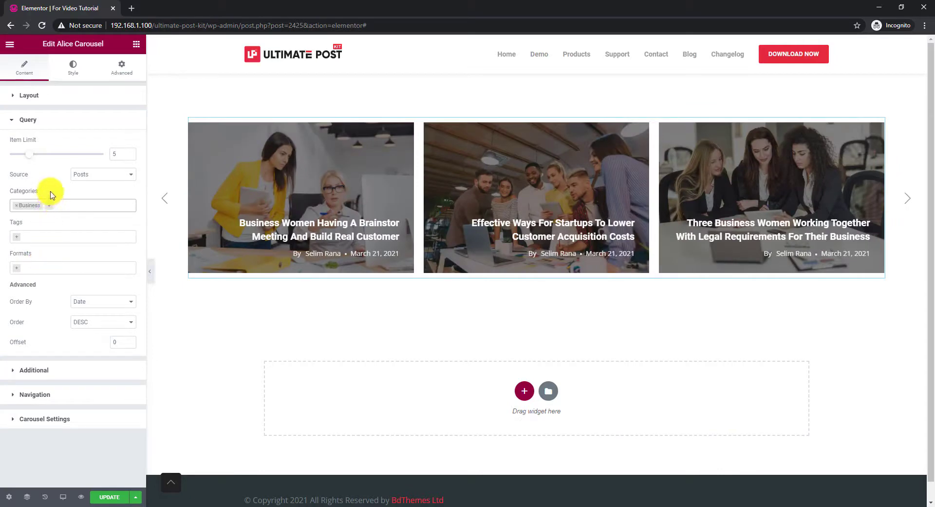
pyautogui.click(46, 369)
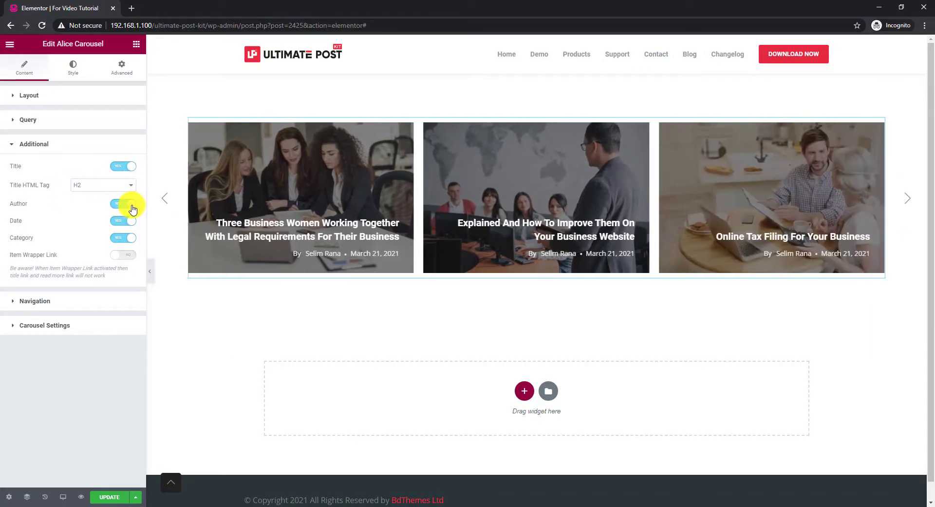
# Toggle Author and Date off and back on, then expand Navigation settings
pyautogui.click(132, 205)
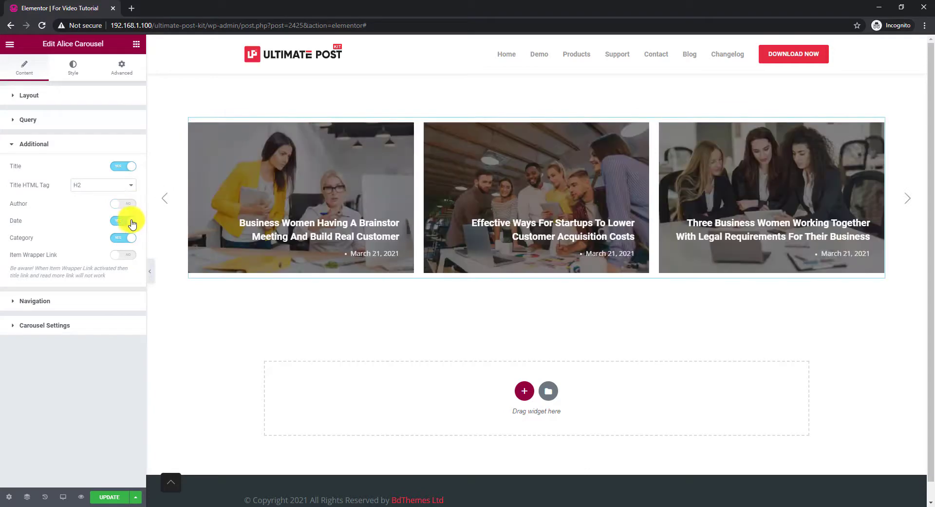
pyautogui.click(131, 223)
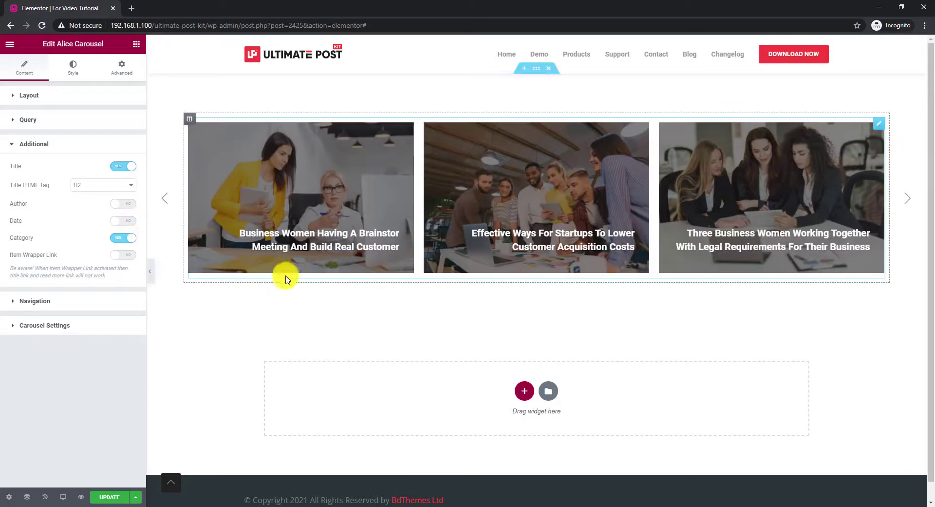
pyautogui.click(131, 222)
pyautogui.click(131, 207)
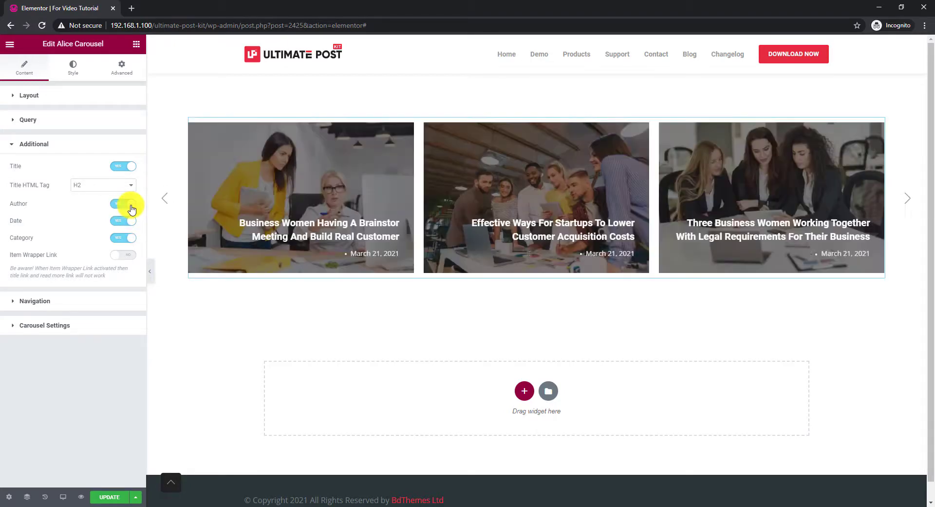
pyautogui.click(75, 302)
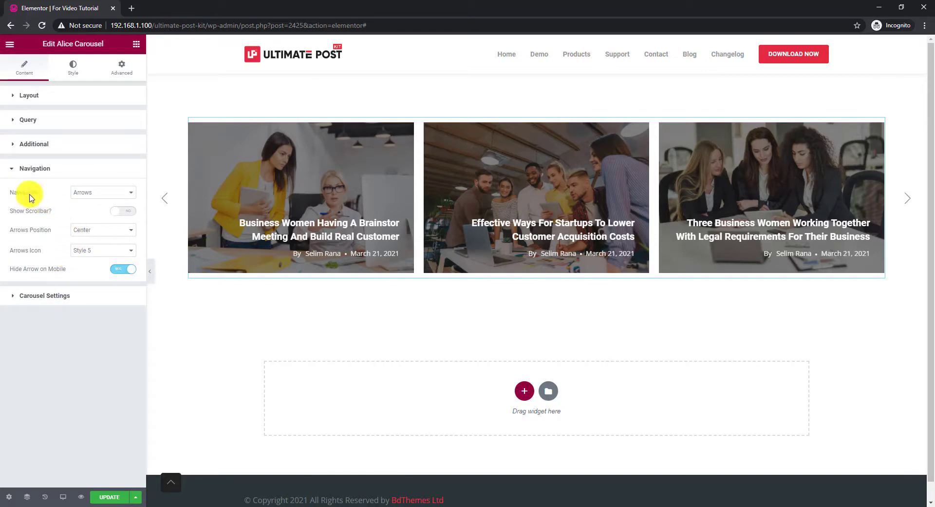
# Set Navigation to None, then change it to Arrows and Dots
pyautogui.click(104, 195)
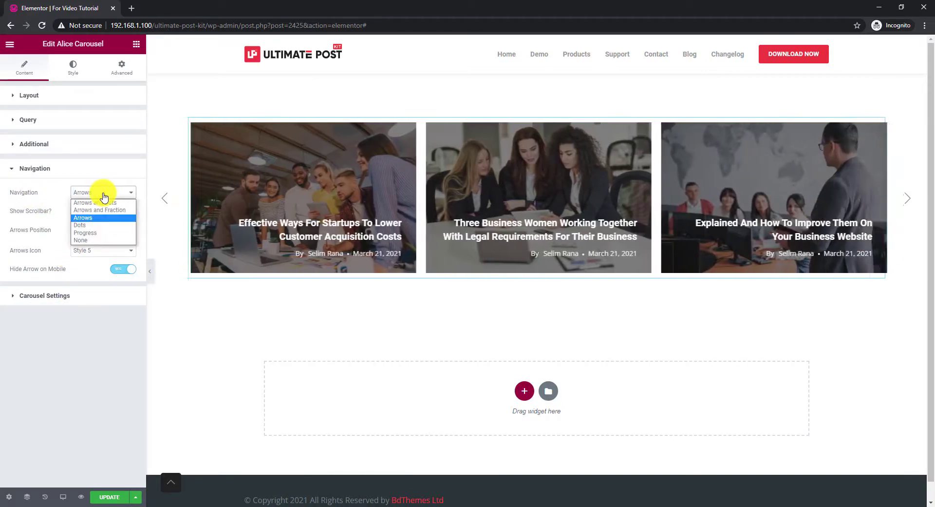
pyautogui.click(116, 241)
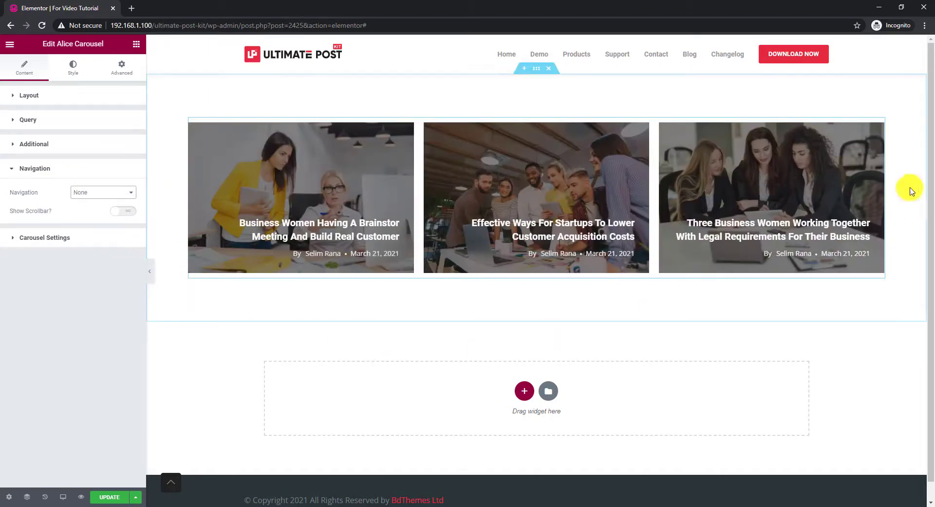
pyautogui.click(104, 193)
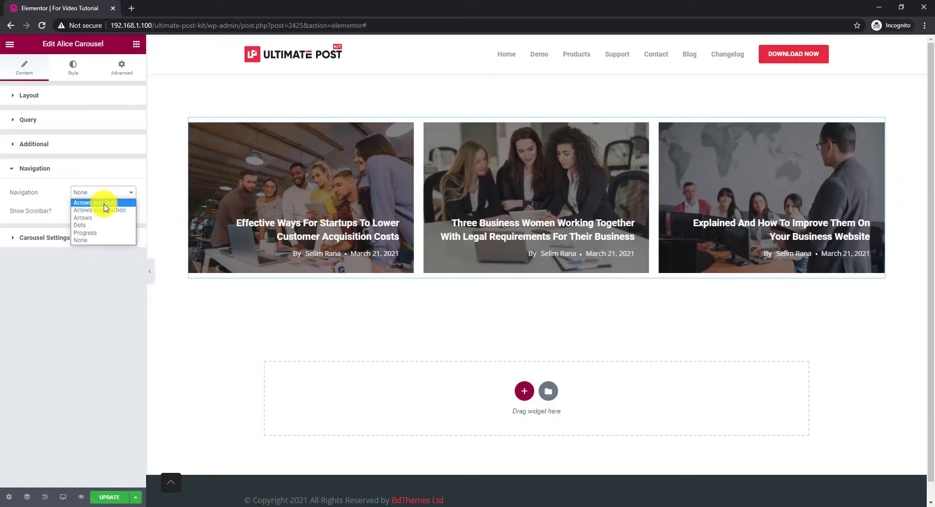
pyautogui.click(104, 203)
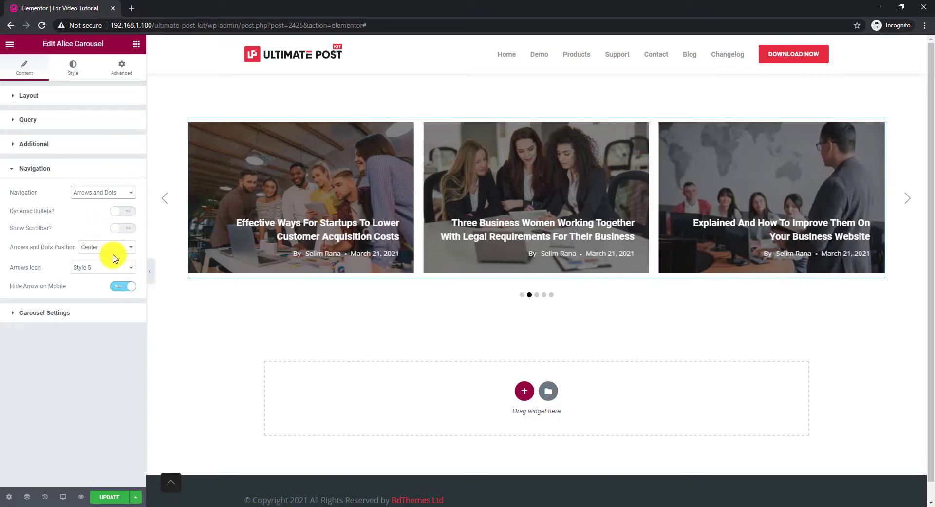
# Keep arrows and dots position Center and Arrows Icon Style 5
pyautogui.click(115, 251)
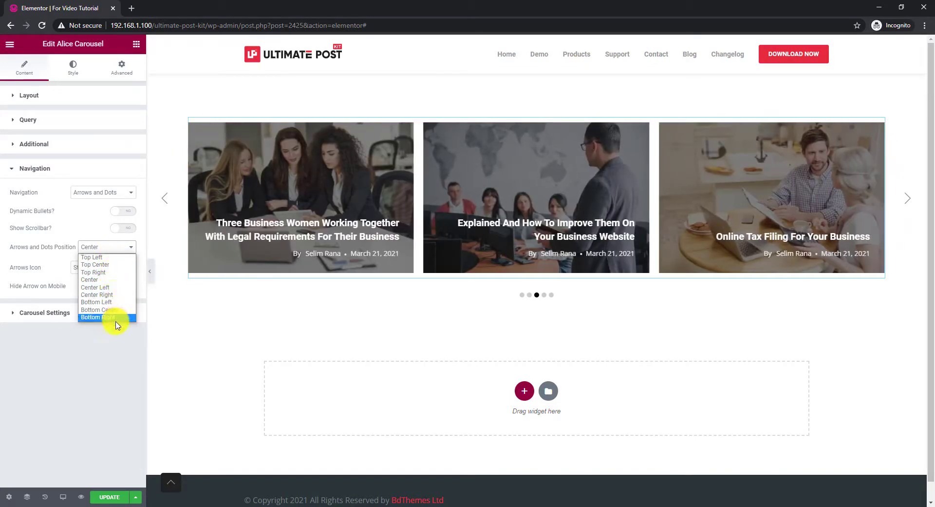
pyautogui.click(117, 352)
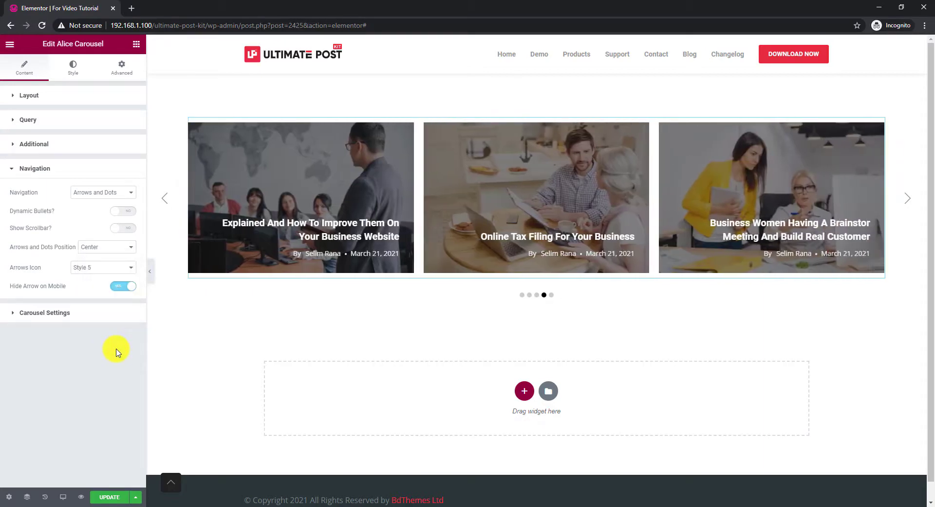
pyautogui.click(106, 270)
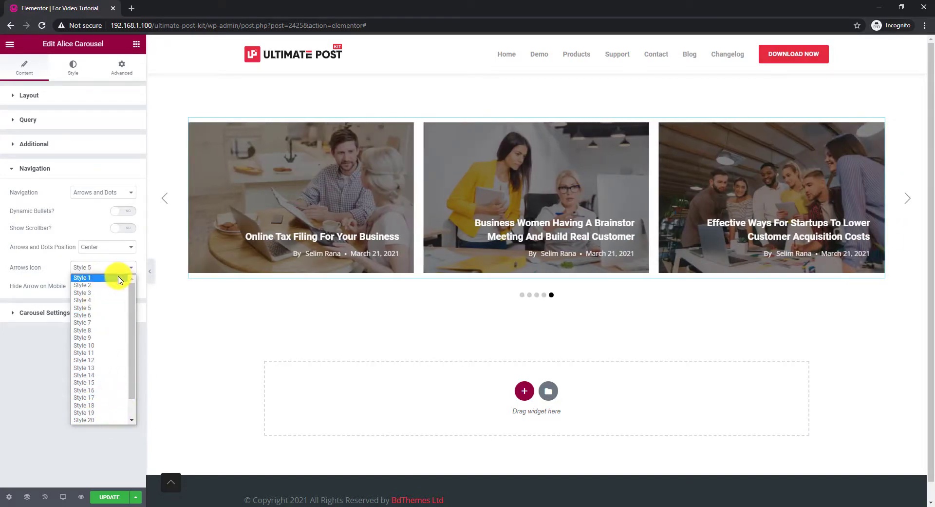
pyautogui.scroll(-1, 98, 424)
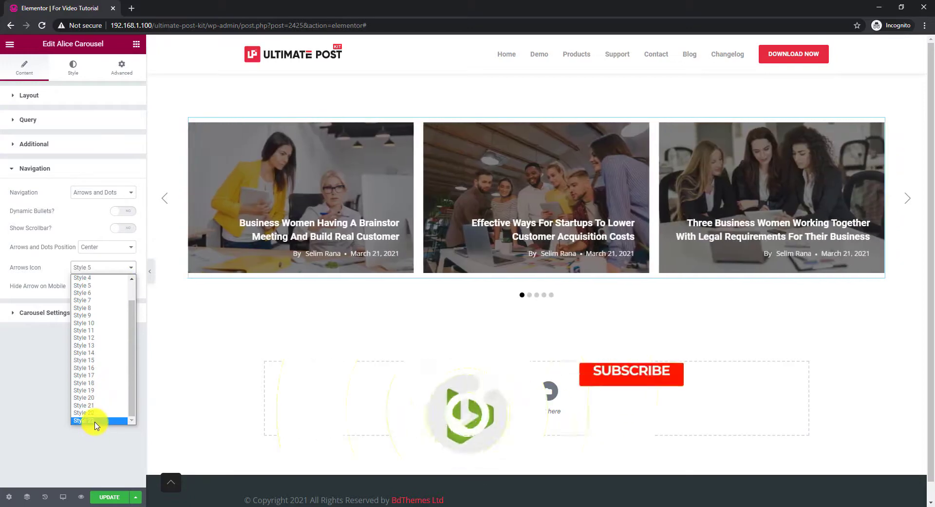
pyautogui.click(39, 375)
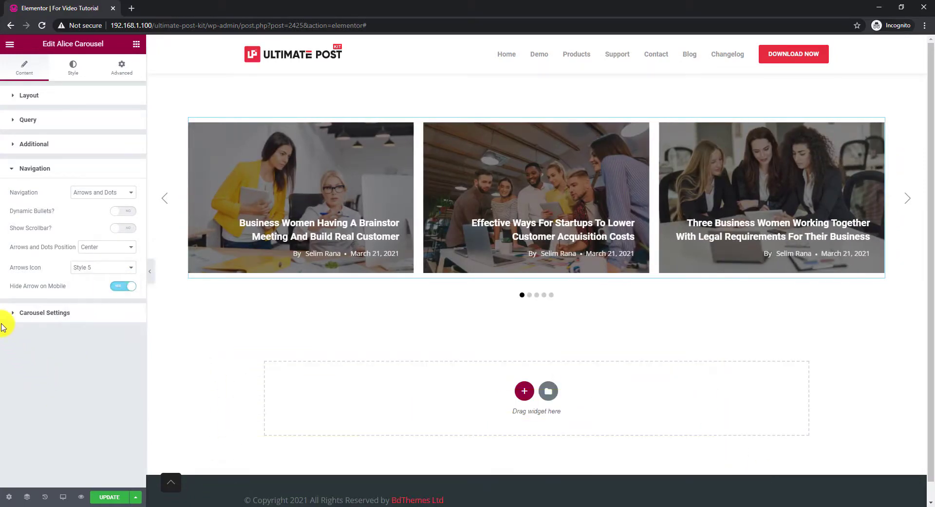
# Try the Coverflow layout, then set Carousel Settings layout back to Carousel
pyautogui.click(64, 317)
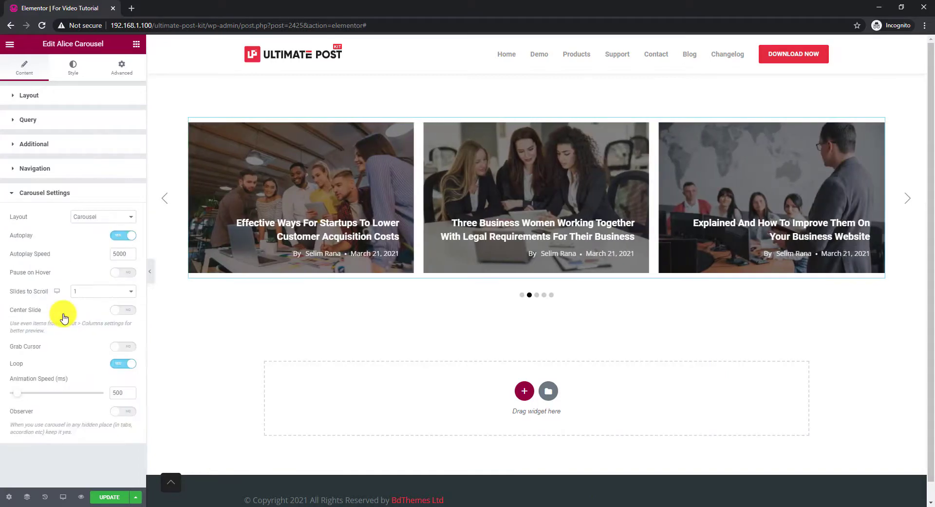
pyautogui.click(105, 218)
pyautogui.click(100, 234)
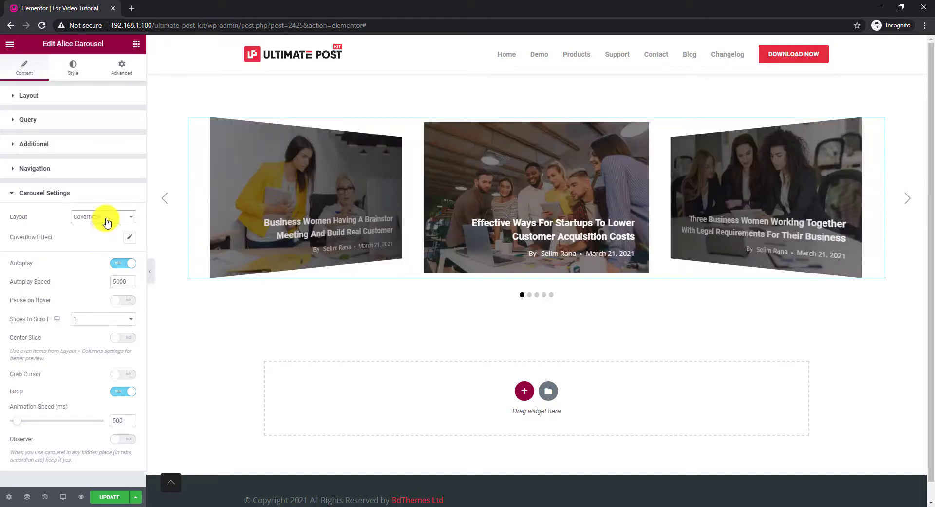
pyautogui.click(129, 237)
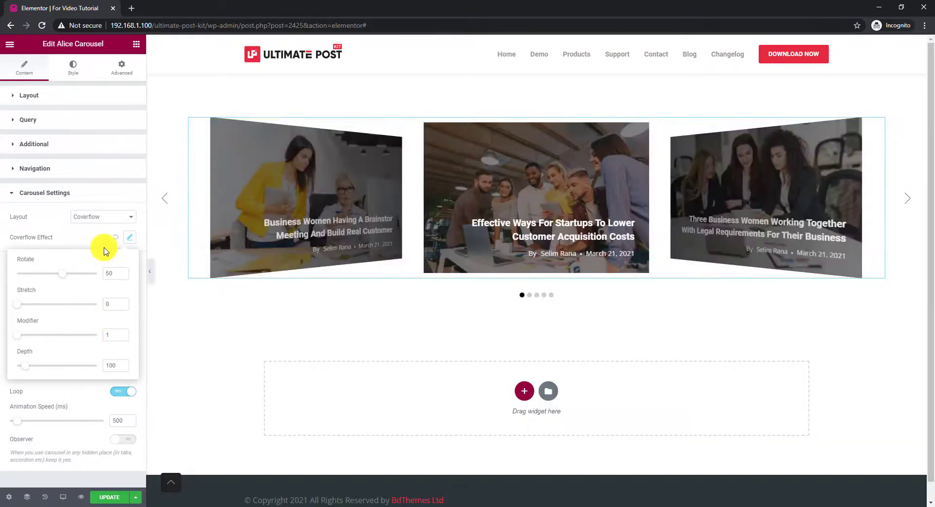
pyautogui.click(114, 237)
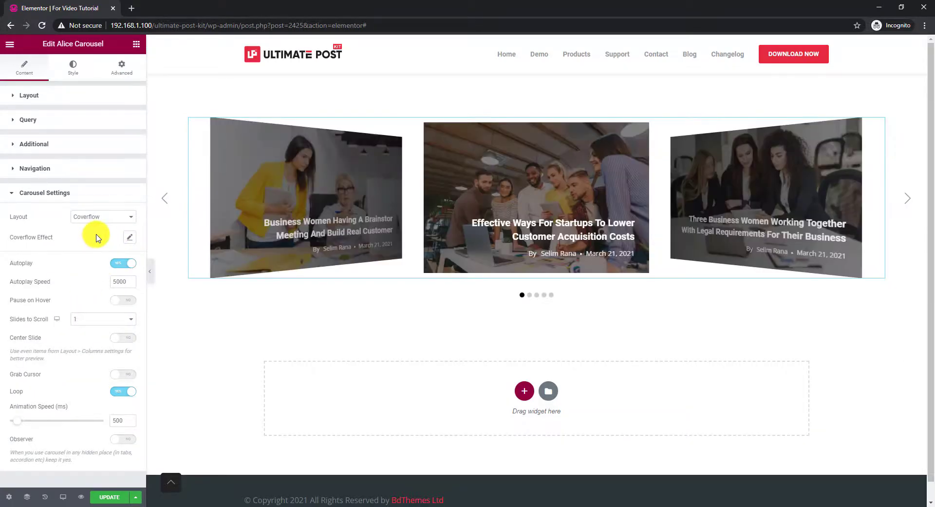
pyautogui.click(95, 216)
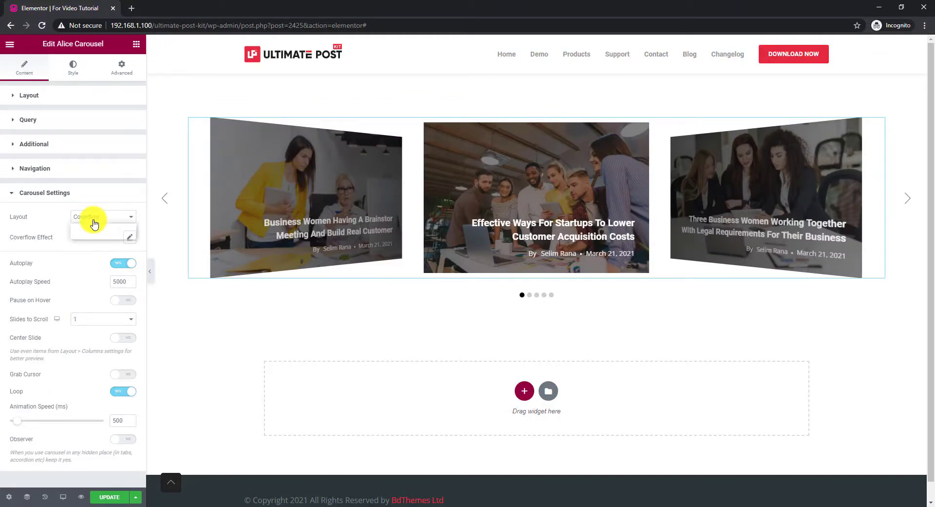
pyautogui.click(85, 229)
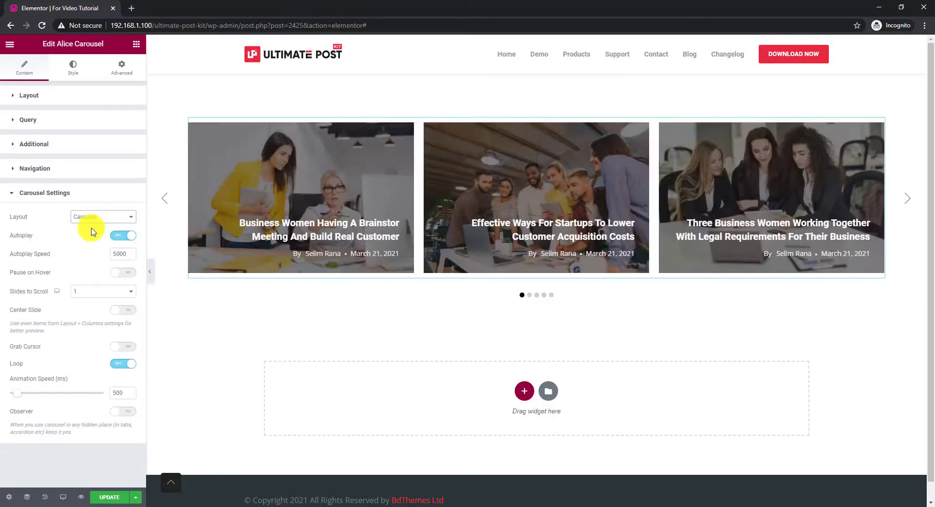
pyautogui.click(72, 74)
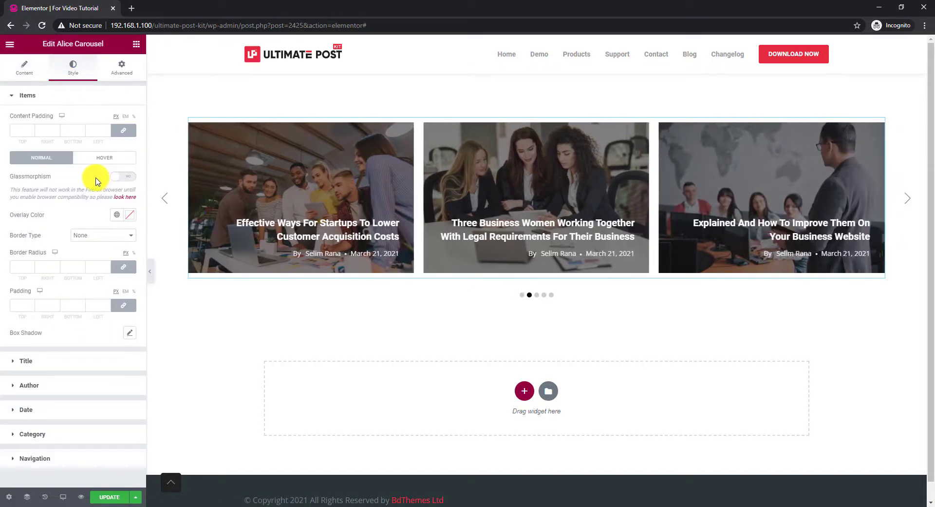
# Give items a solid 2 px border with a fully transparent normal colour
pyautogui.click(90, 236)
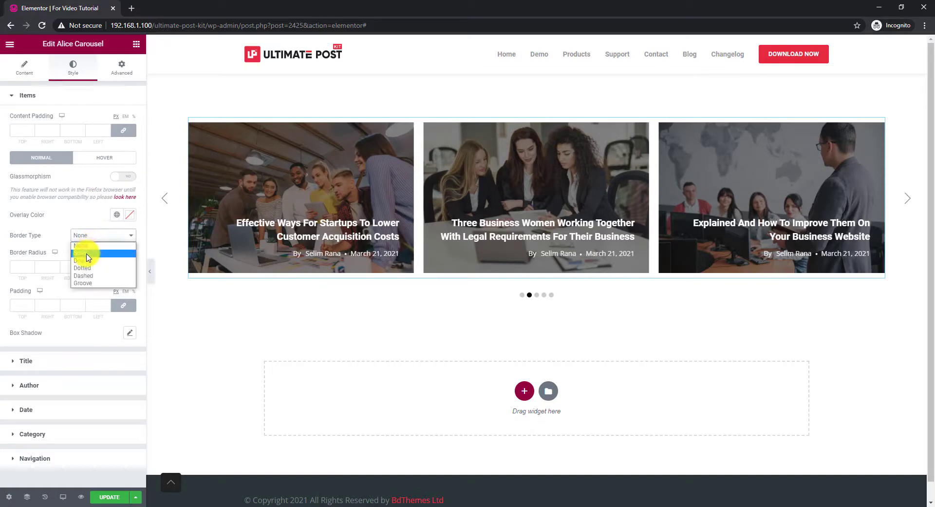
pyautogui.click(88, 254)
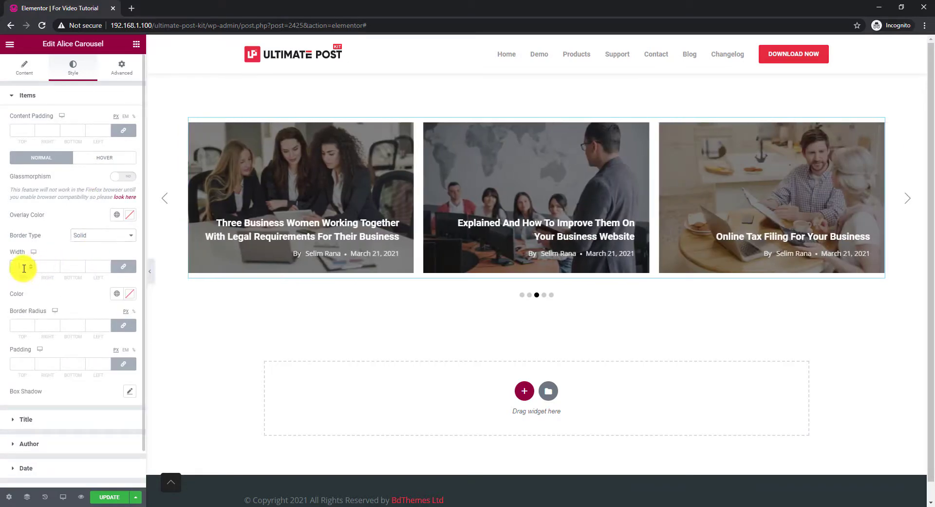
pyautogui.click(24, 268)
pyautogui.write('2')
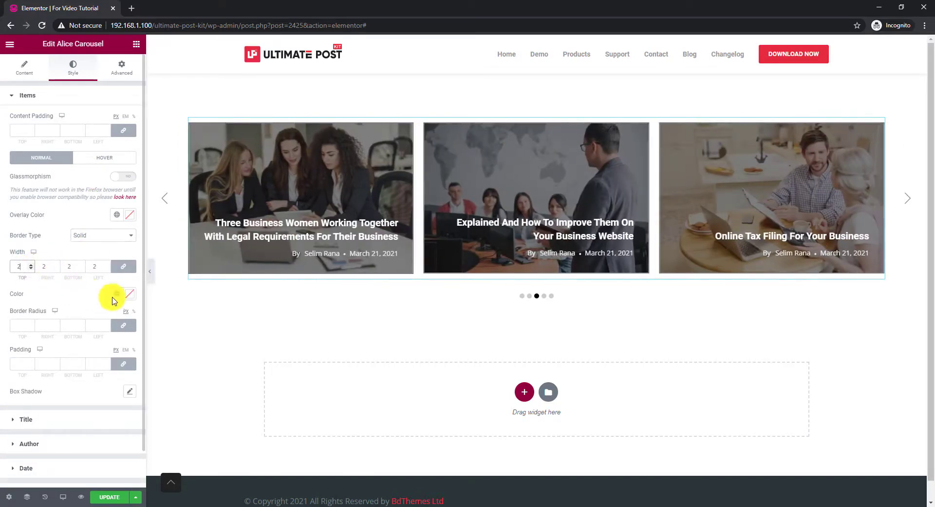
pyautogui.click(129, 294)
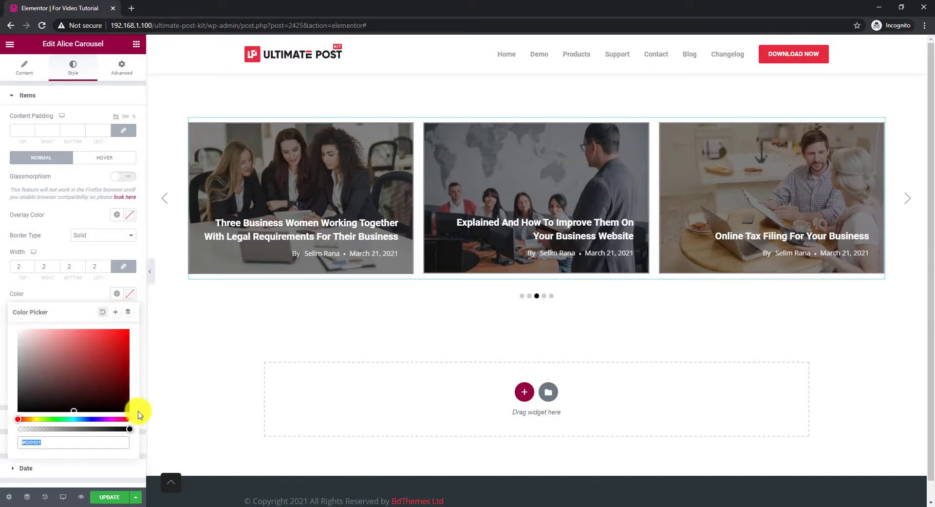
pyautogui.moveTo(130, 429); pyautogui.dragTo(10, 431)
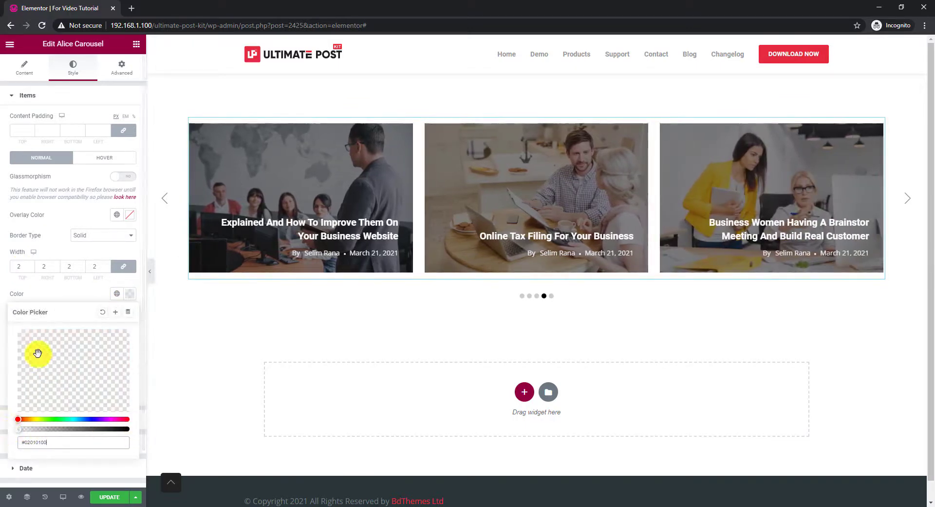
# Set the items' hover border colour to orange #F77F00
pyautogui.click(112, 160)
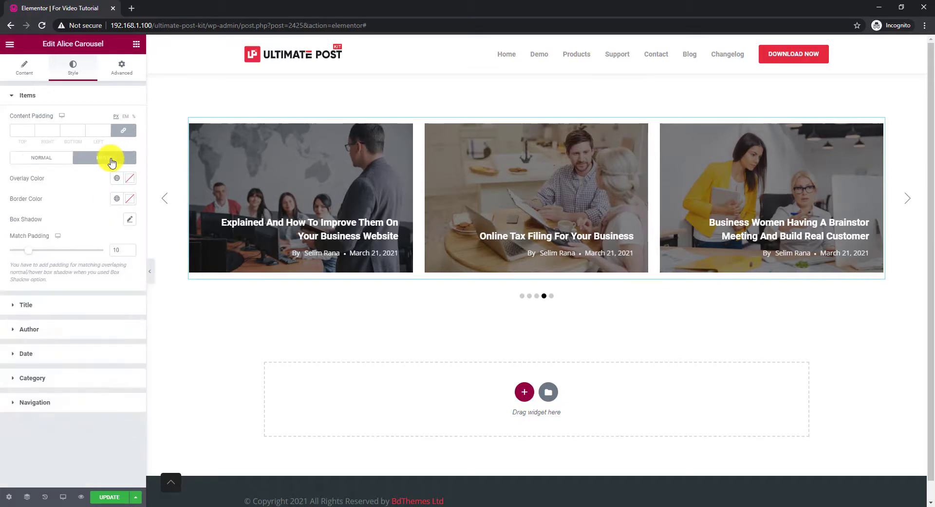
pyautogui.click(129, 199)
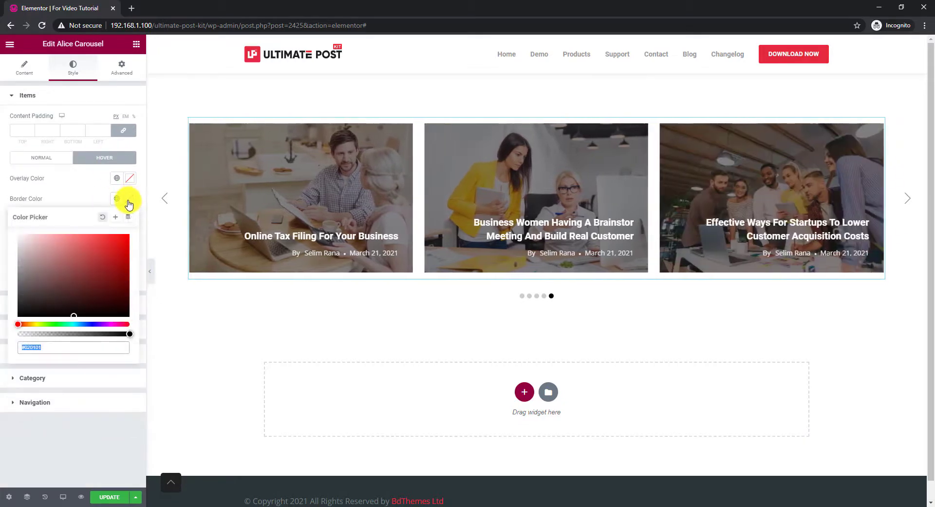
pyautogui.write('#F77F00')
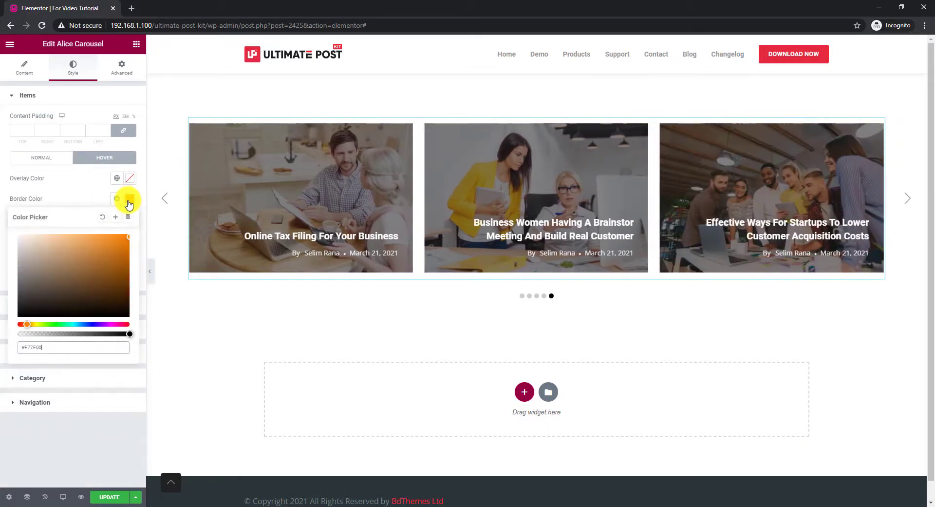
pyautogui.click(94, 192)
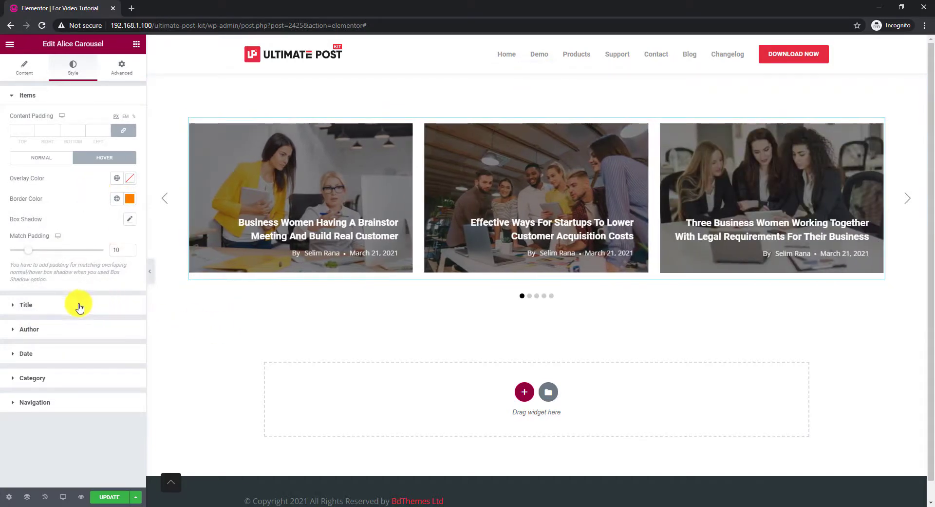
pyautogui.click(73, 312)
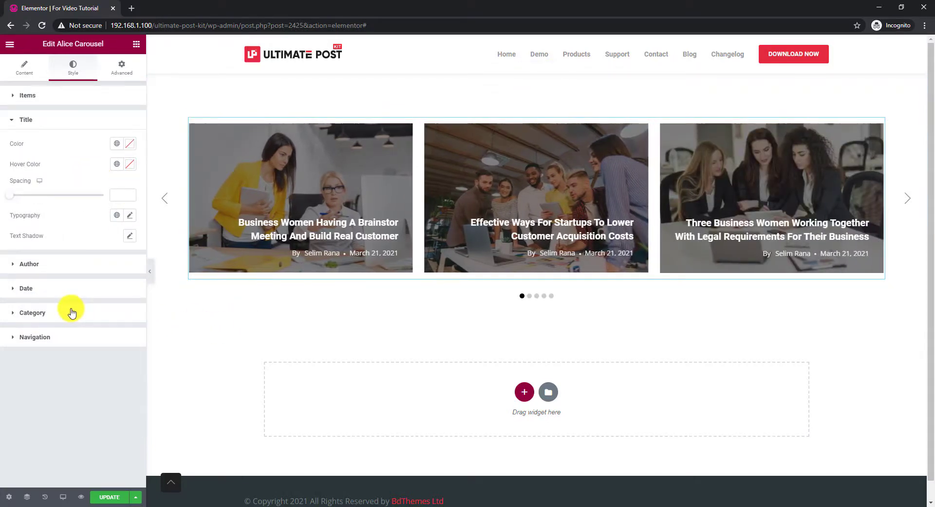
# Set the Title colour to #F77F00
pyautogui.click(129, 144)
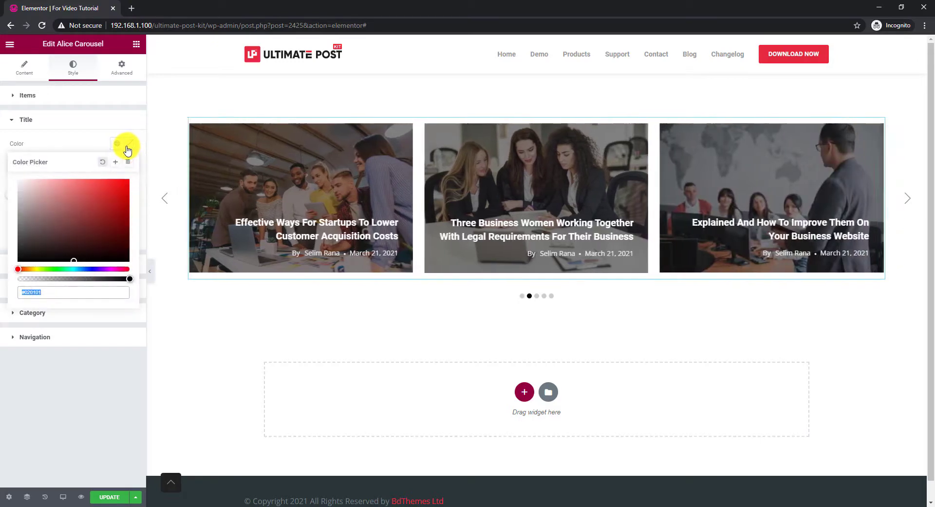
pyautogui.write('#F77F00')
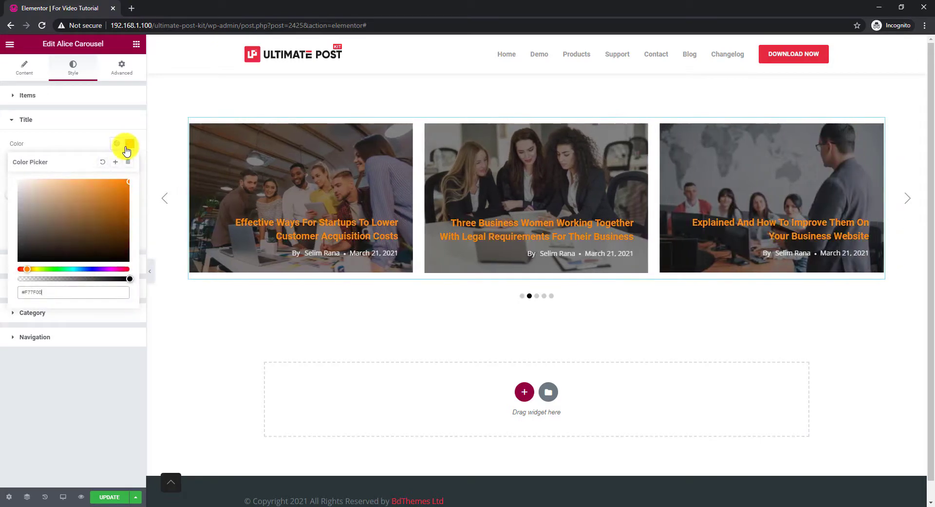
pyautogui.click(84, 146)
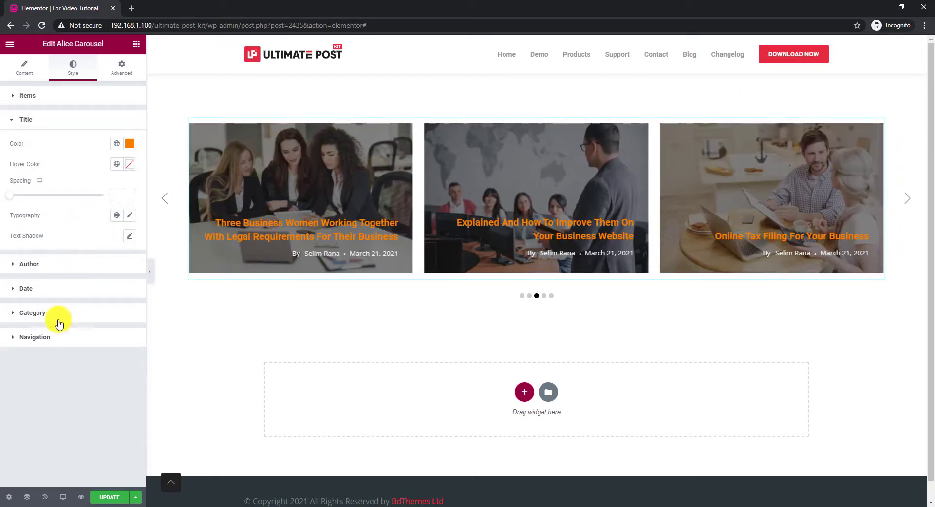
# Set the Navigation arrow colour to #F77F00, leaving the background unchanged
pyautogui.click(51, 347)
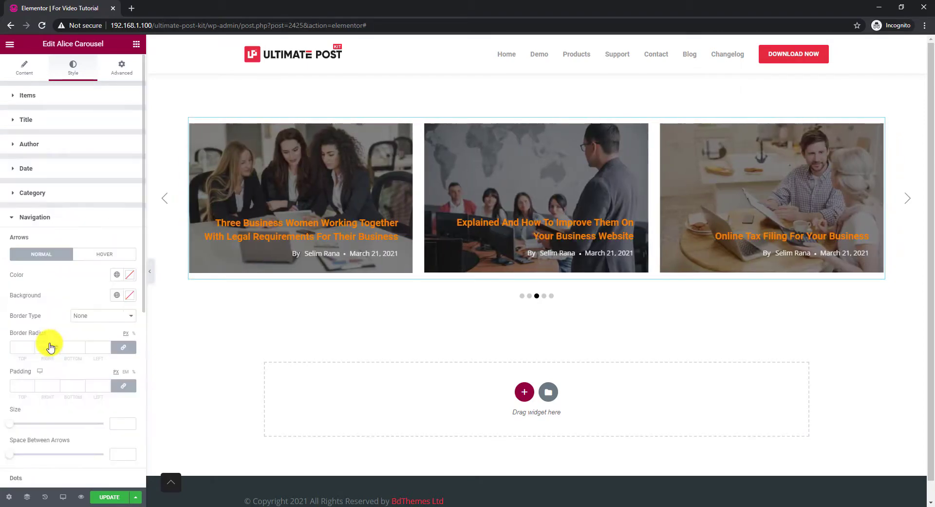
pyautogui.scroll(-2, 50, 312)
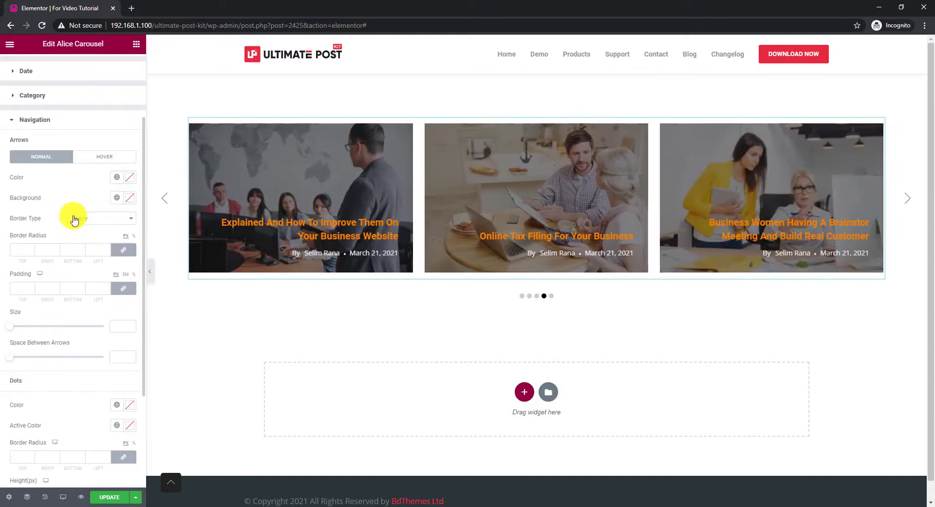
pyautogui.click(129, 179)
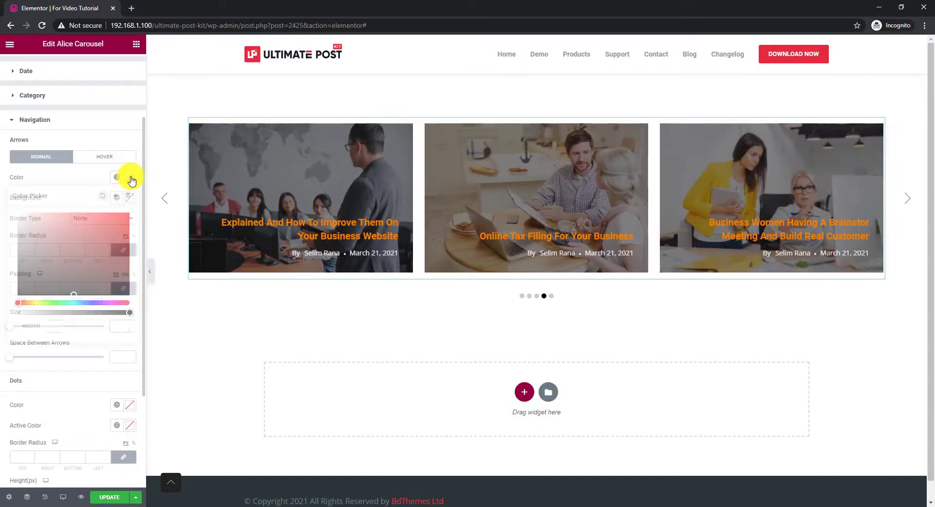
pyautogui.write('#F77F00')
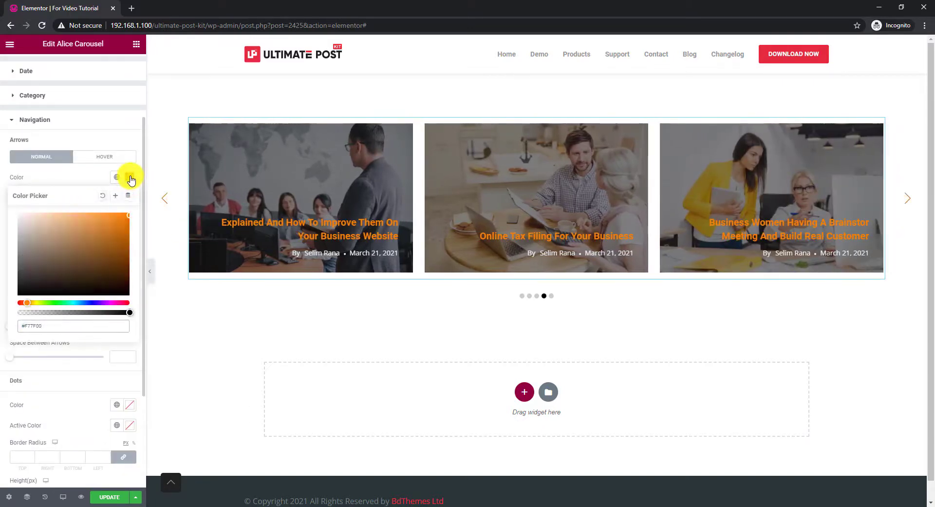
pyautogui.click(79, 179)
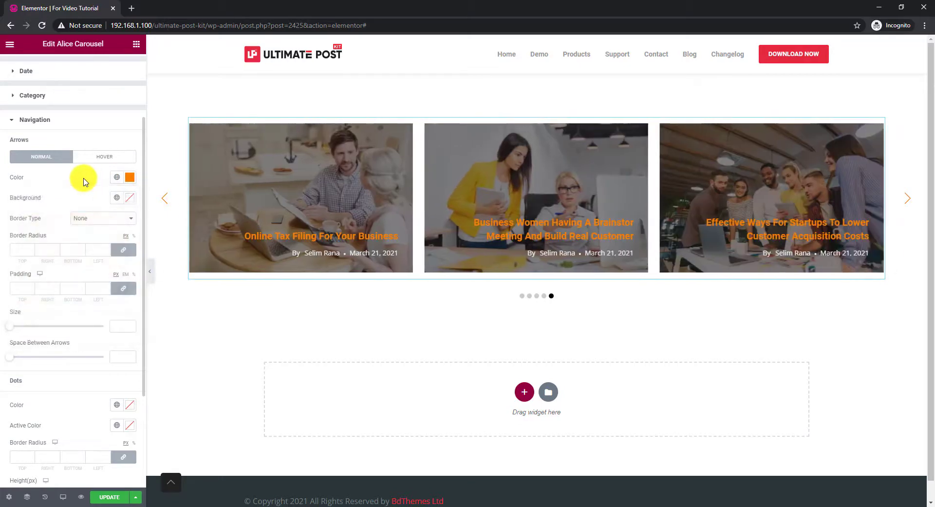
pyautogui.click(130, 200)
pyautogui.click(91, 194)
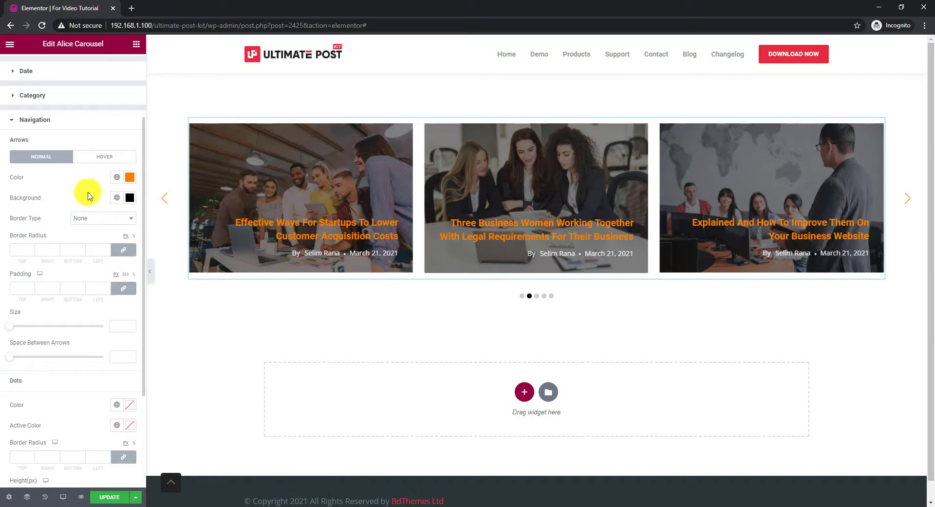
# Give the arrows a solid 2 px border in semi-transparent orange #F77F00
pyautogui.click(94, 219)
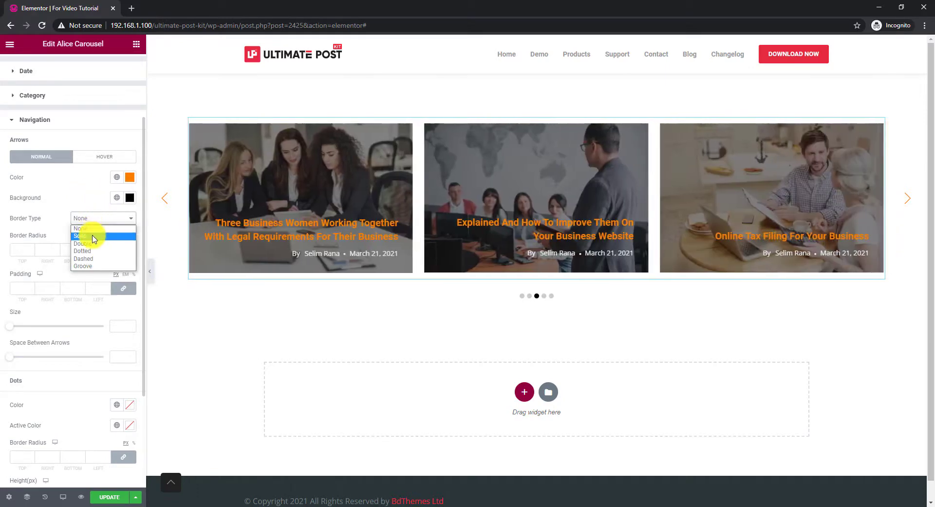
pyautogui.click(94, 237)
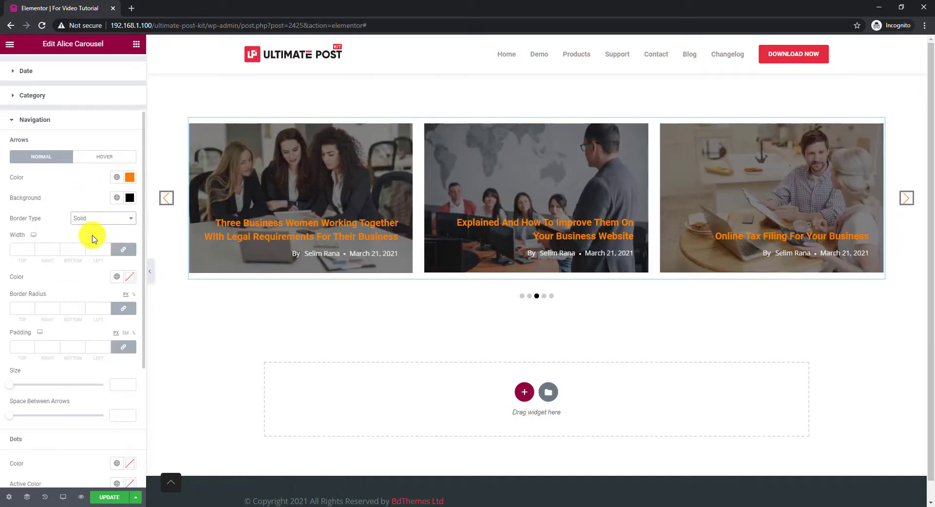
pyautogui.click(19, 251)
pyautogui.write('2')
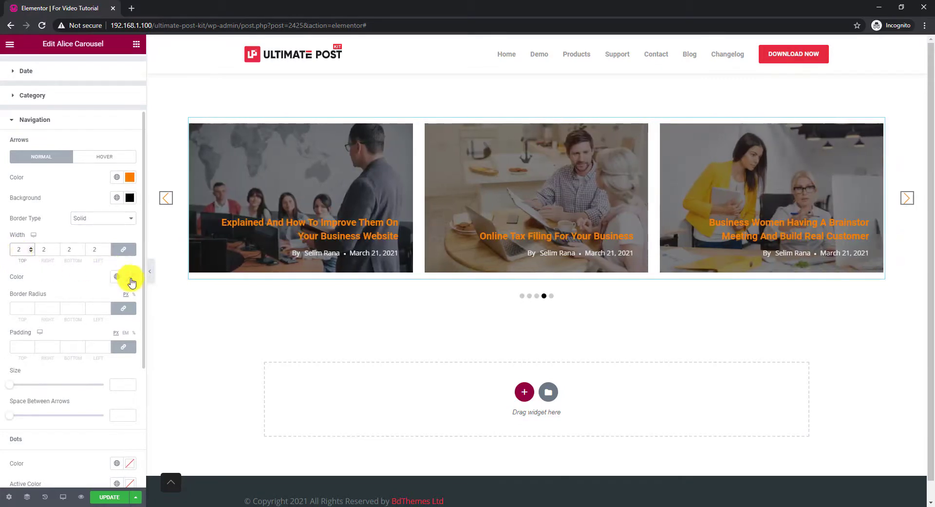
pyautogui.click(130, 276)
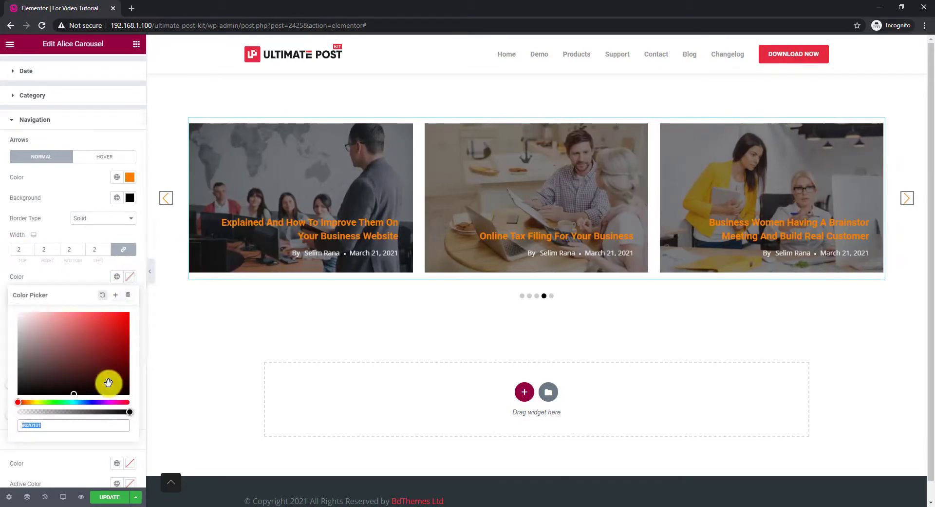
pyautogui.write('#F77F00')
pyautogui.moveTo(129, 411); pyautogui.dragTo(74, 412)
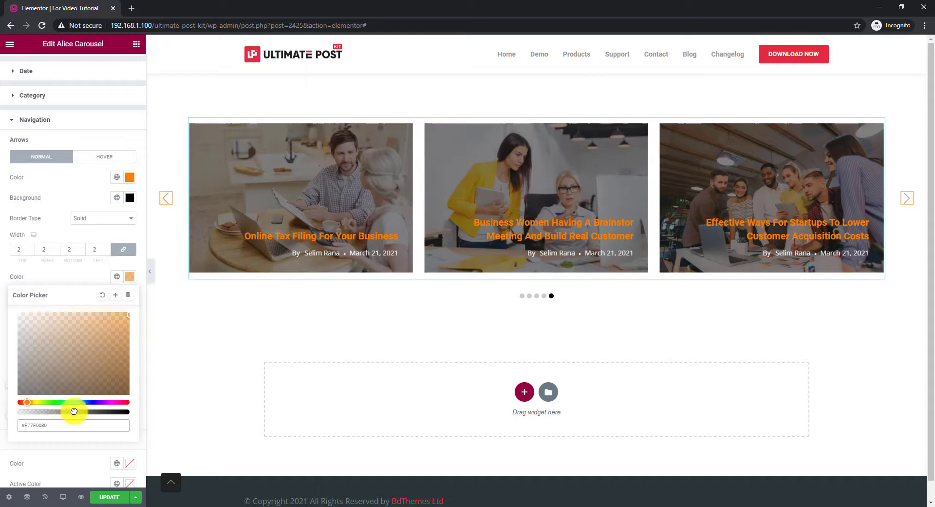
pyautogui.click(57, 274)
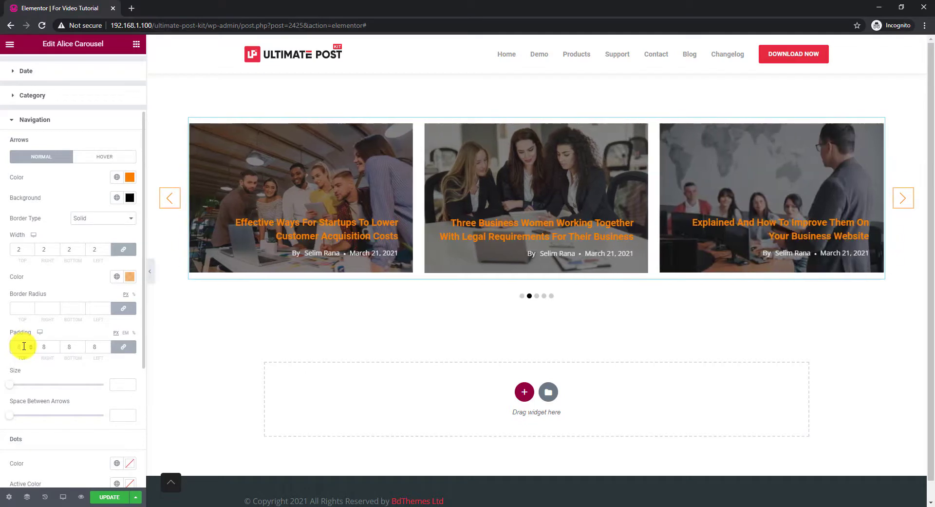
# On arrow Hover, set Background to #F77F00 and Color to white #FFFFFF
pyautogui.click(108, 161)
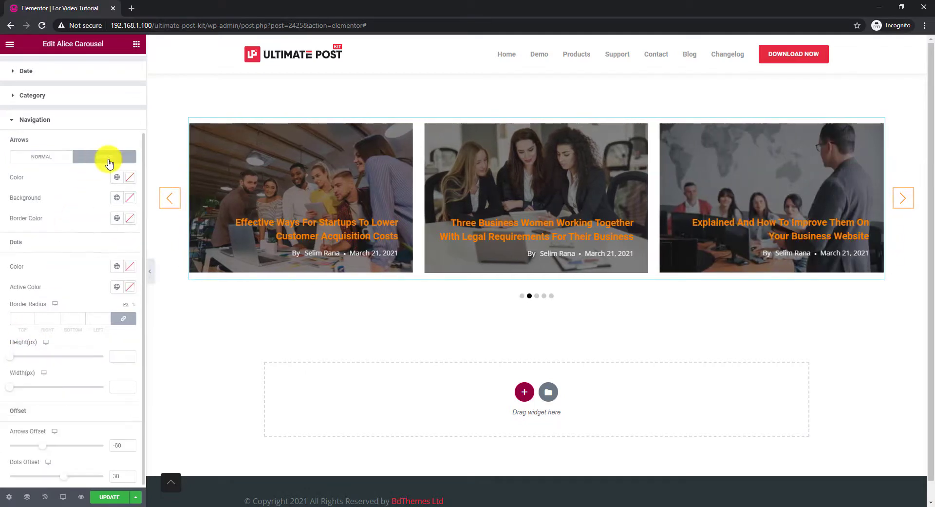
pyautogui.click(132, 199)
pyautogui.hotkey('ctrl', 'v')
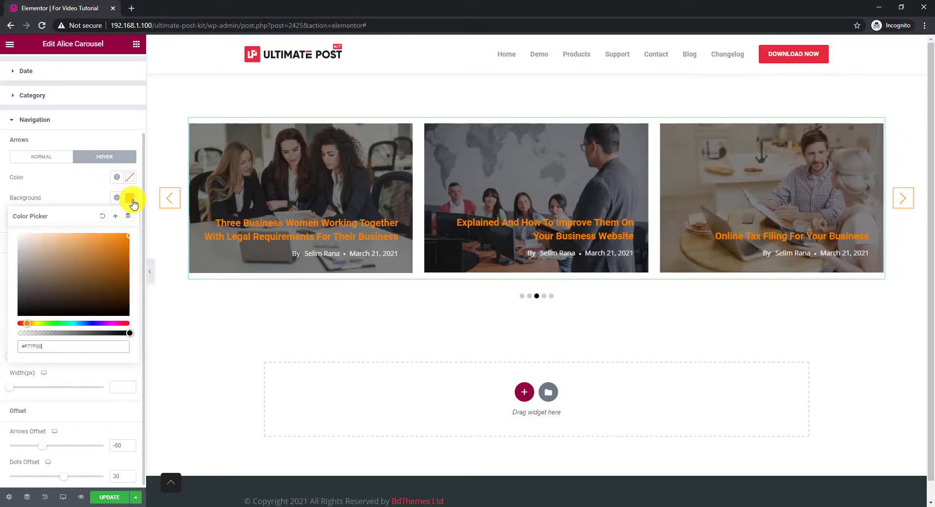
pyautogui.click(79, 192)
pyautogui.click(130, 178)
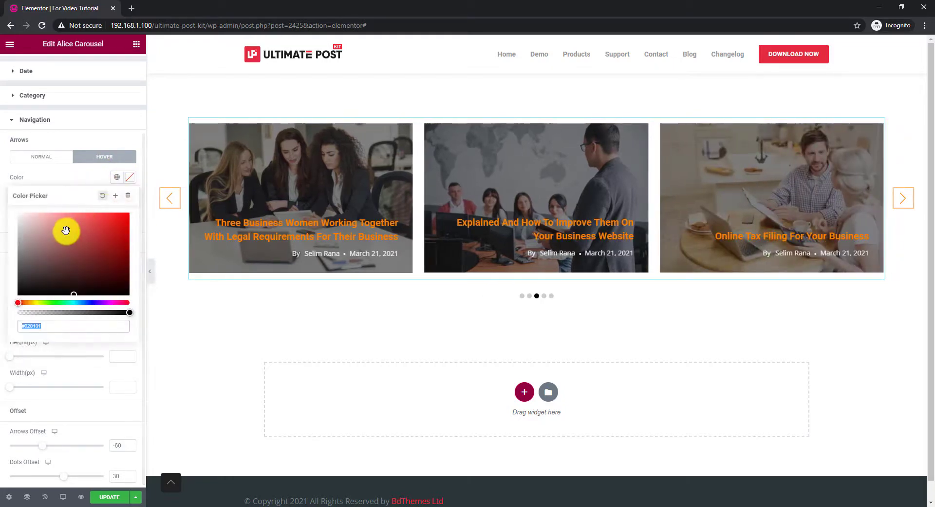
pyautogui.click(78, 187)
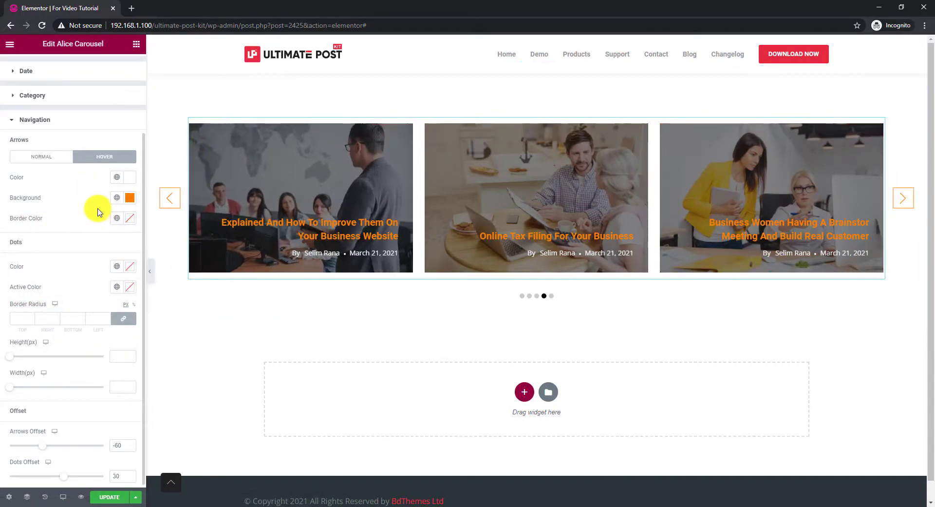
pyautogui.scroll(-1, 94, 290)
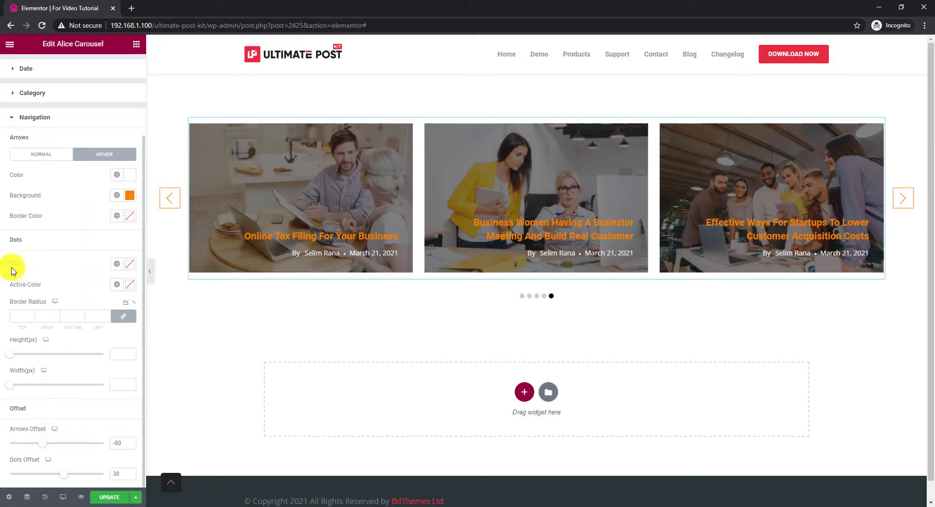
# Set active dot #F77F00, inactive dots faded #F77F00C4, and dot height and width 8 px
pyautogui.click(129, 285)
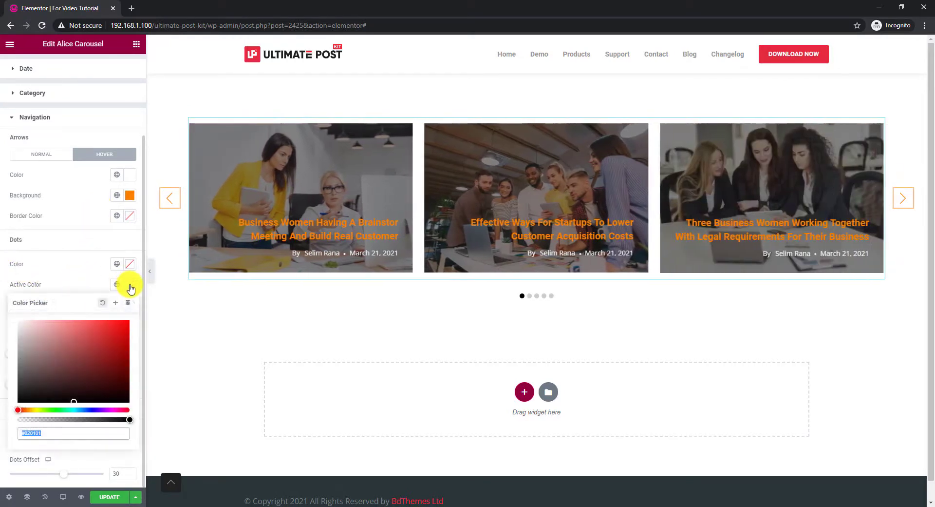
pyautogui.write('#F77F00')
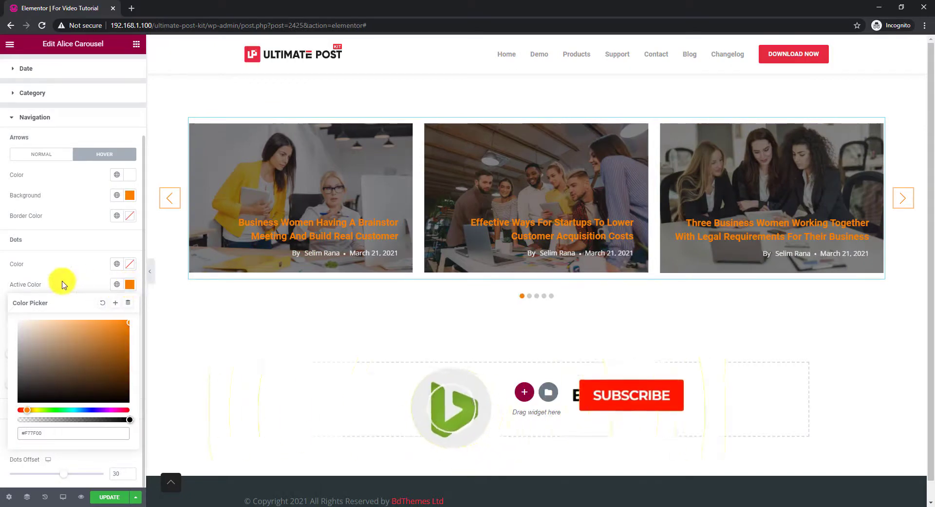
pyautogui.click(63, 282)
pyautogui.click(129, 269)
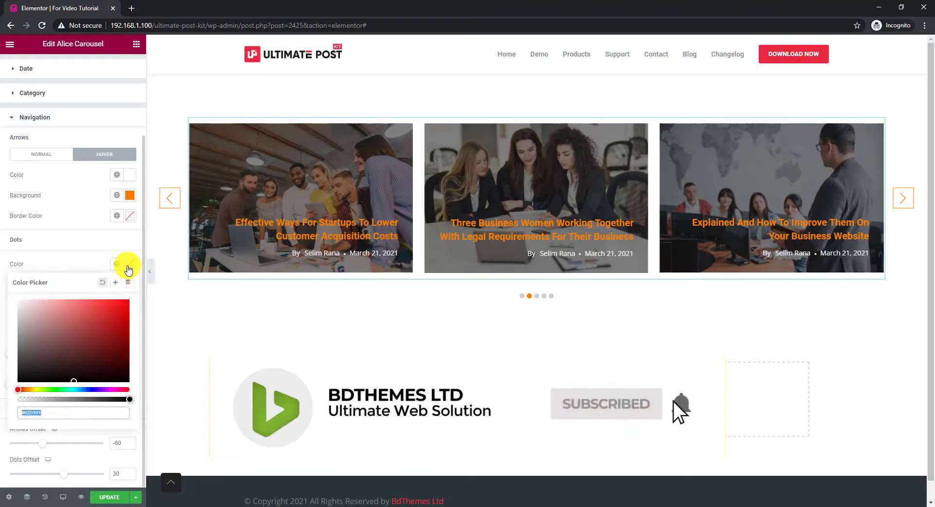
pyautogui.write('#F77F00')
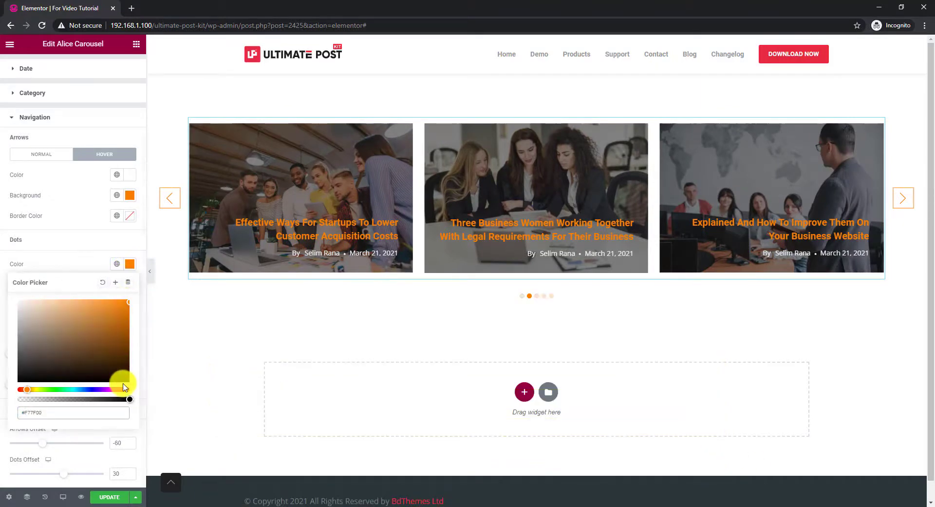
pyautogui.moveTo(129, 400)
pyautogui.mouseDown()
pyautogui.moveTo(73, 399)
pyautogui.moveTo(114, 400)
pyautogui.mouseUp()
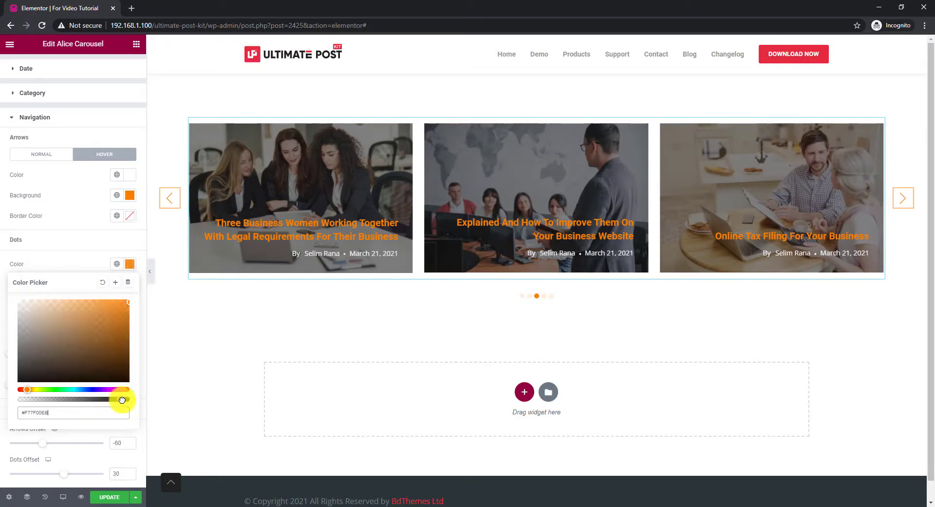
pyautogui.click(75, 265)
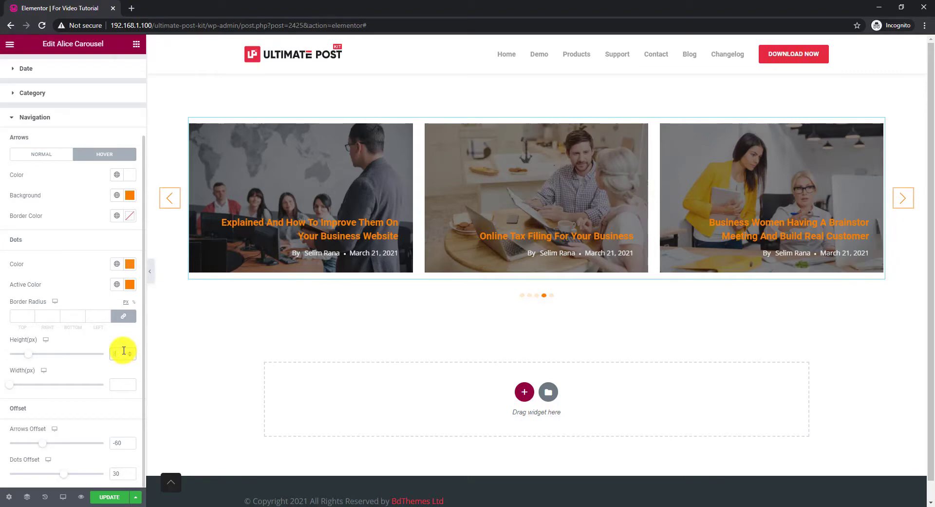
pyautogui.write('88')
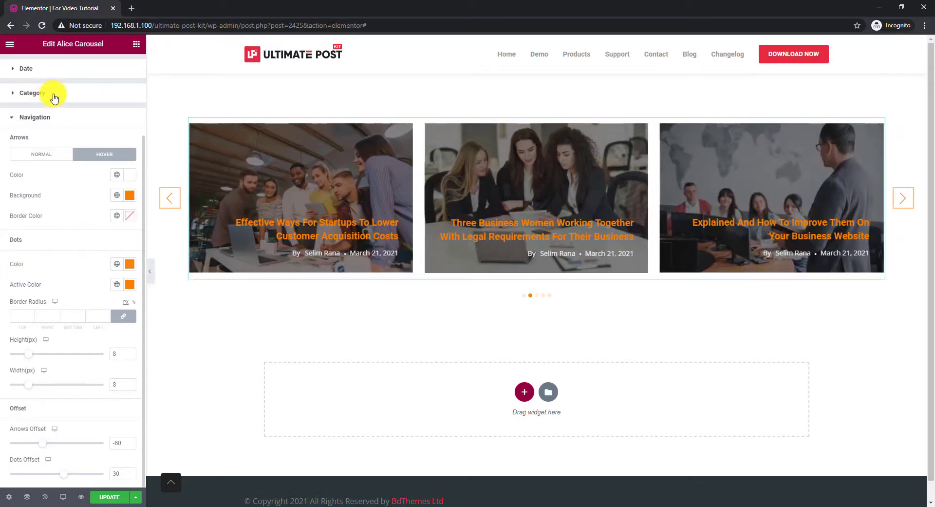
# Give the category badge a Classic #F77F00 background and #FFFFFF text colour
pyautogui.click(54, 97)
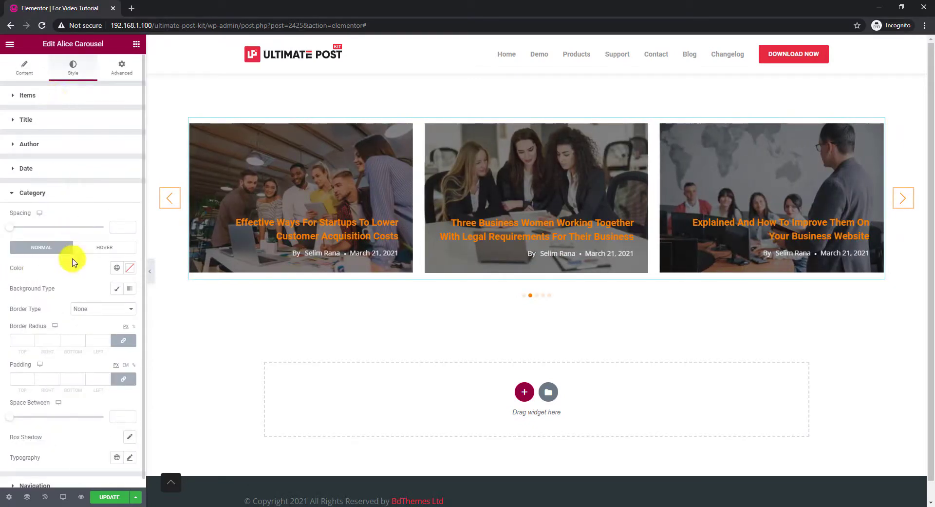
pyautogui.click(117, 288)
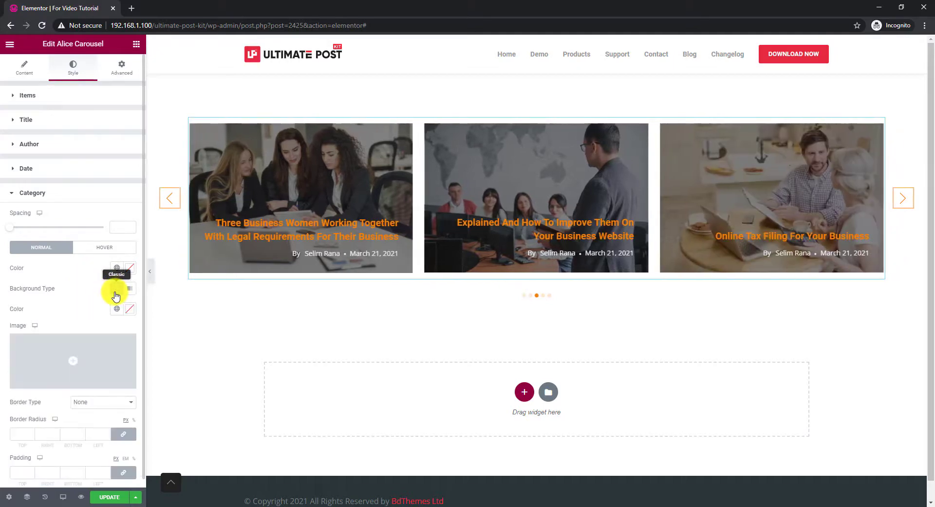
pyautogui.click(130, 308)
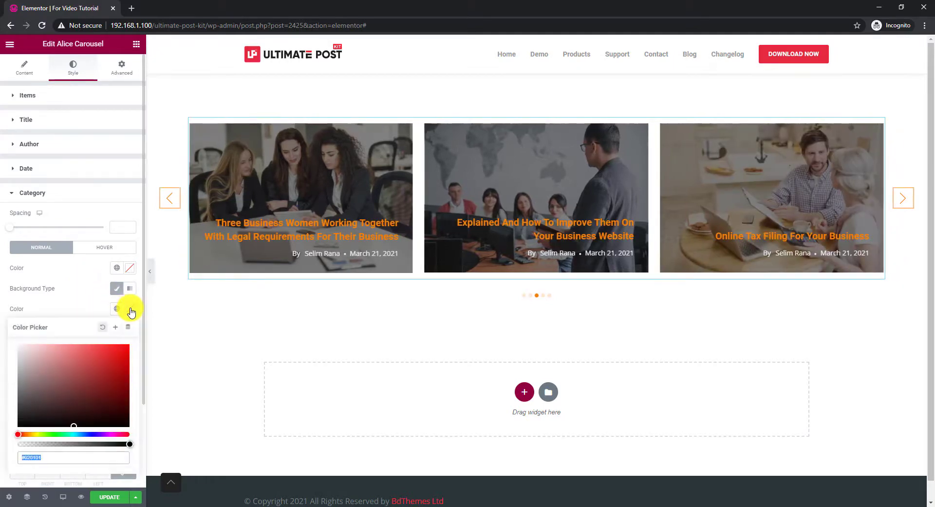
pyautogui.hotkey('ctrl', 'v')
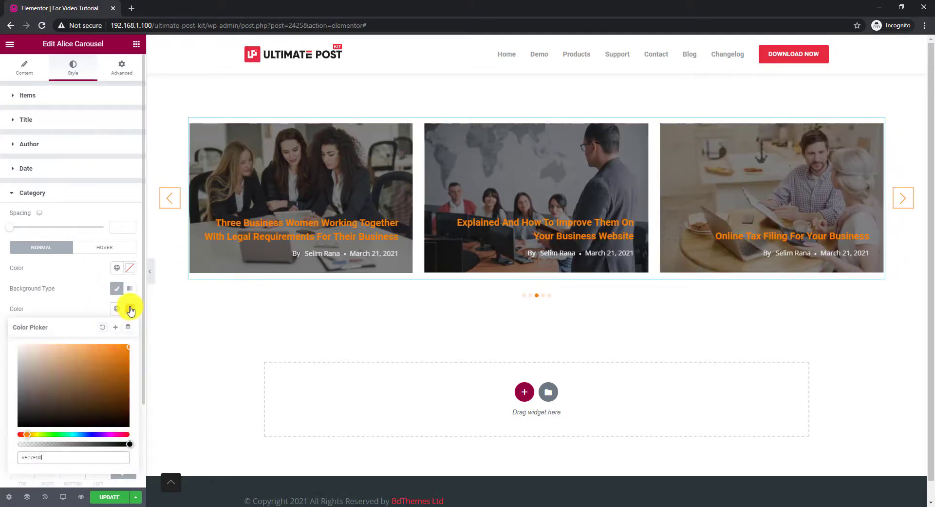
pyautogui.click(83, 299)
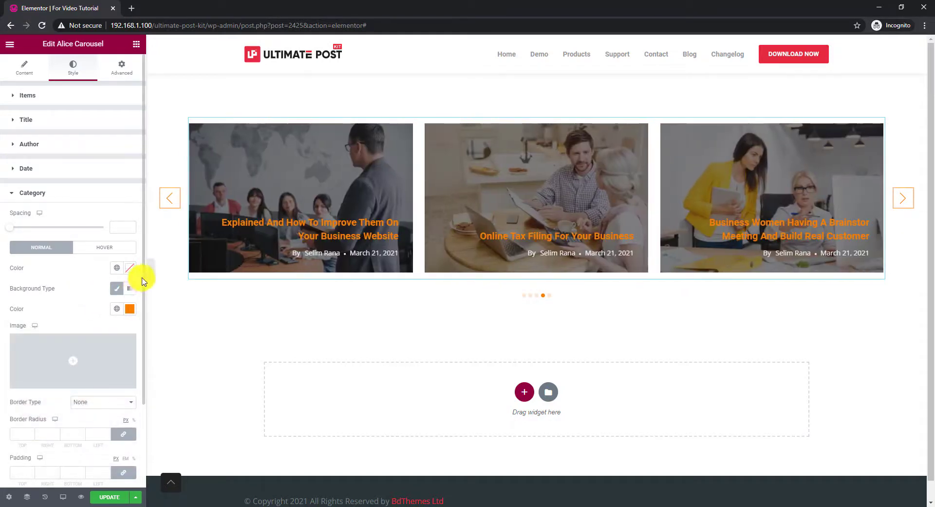
pyautogui.click(131, 269)
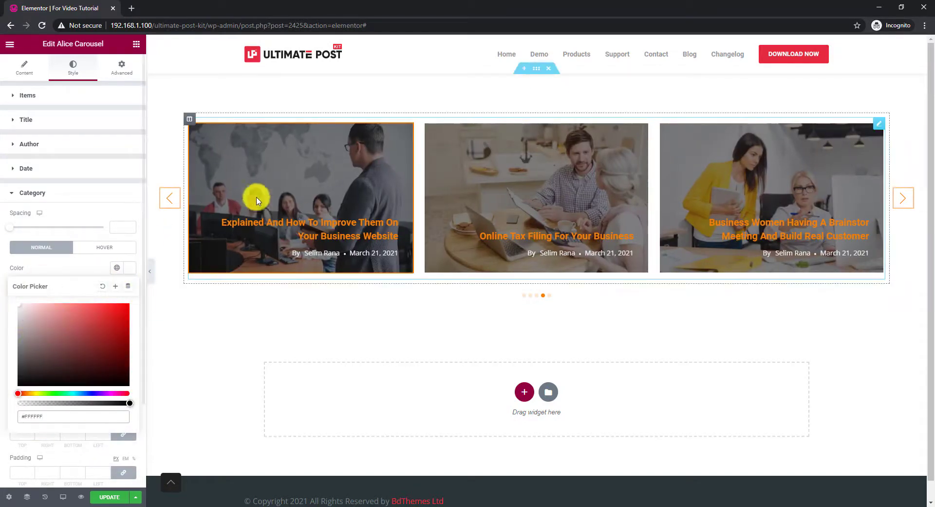
# Collapse the Elementor sidebar to preview the orange-styled carousel across the full page
pyautogui.click(149, 271)
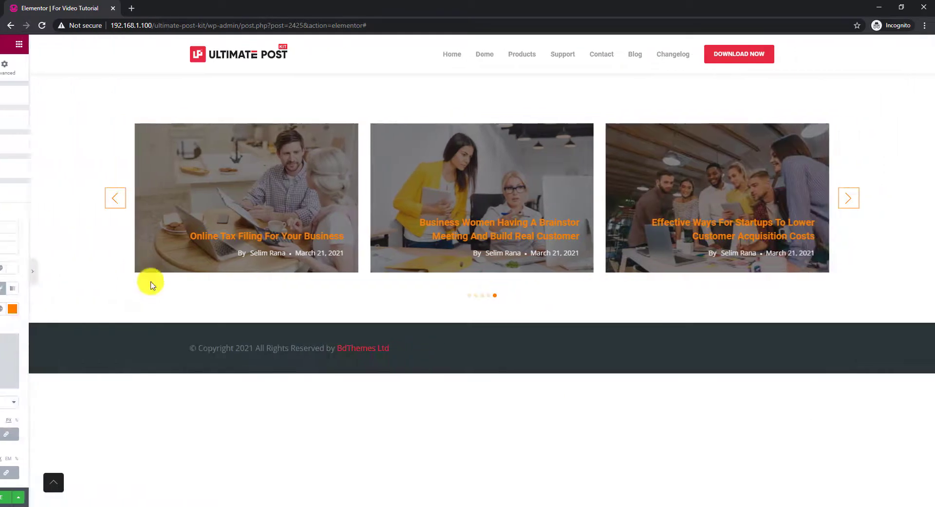